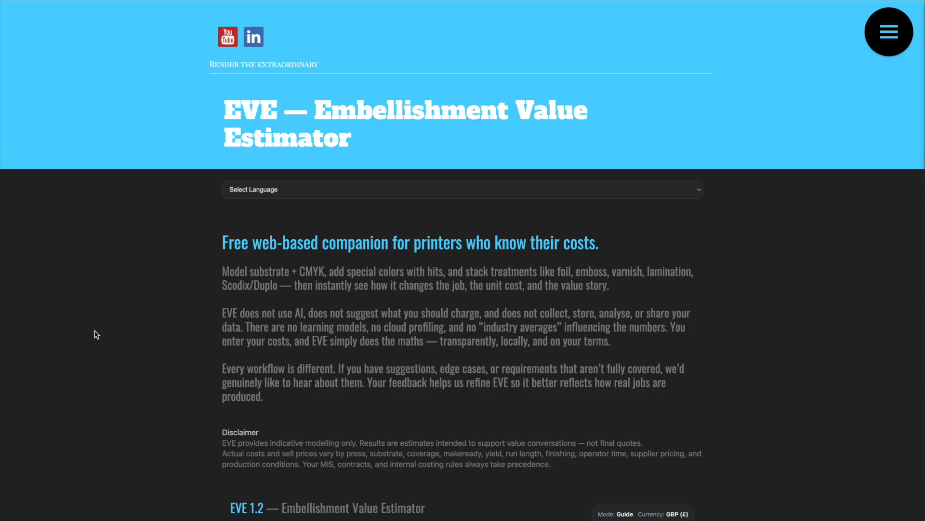
Set the currency of the Embellishment Value Estimator's job inputs to USD ($).
scroll(106, 336, down, 3)
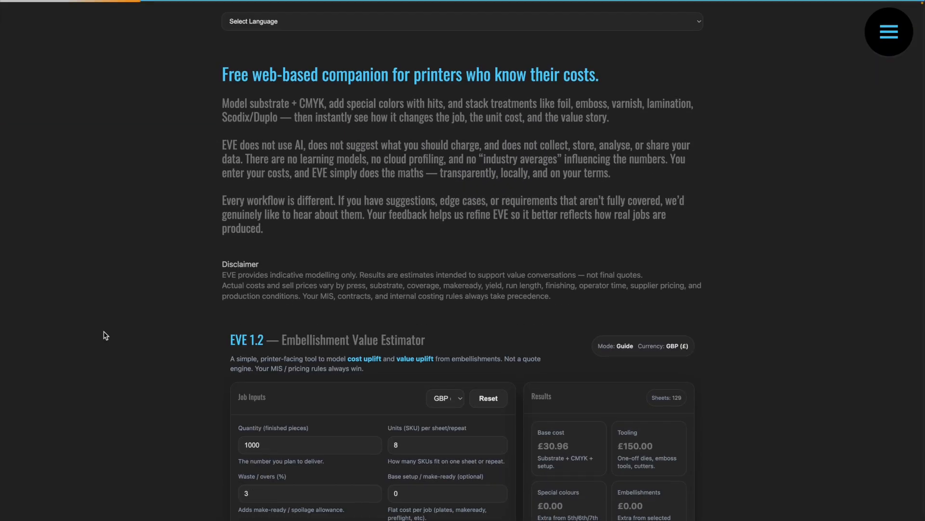
scroll(103, 335, down, 2)
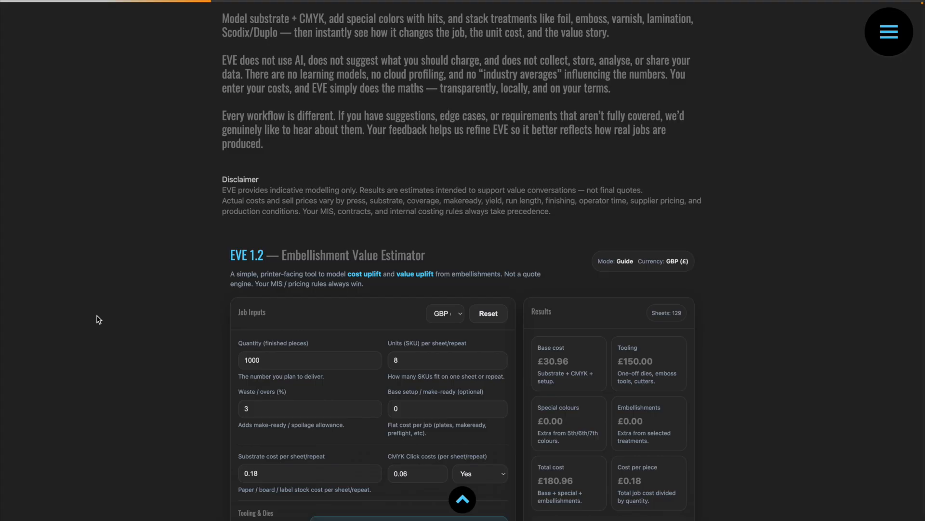
scroll(99, 319, down, 2)
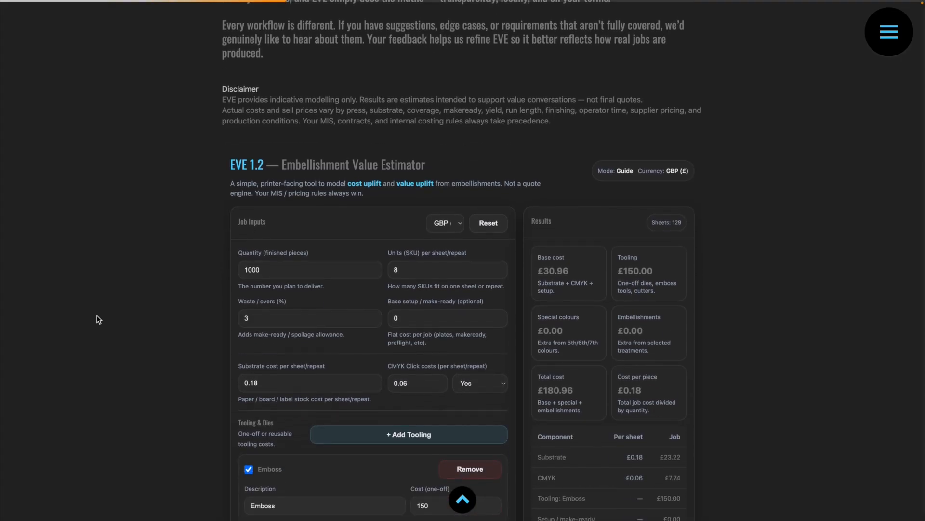
scroll(98, 319, down, 3)
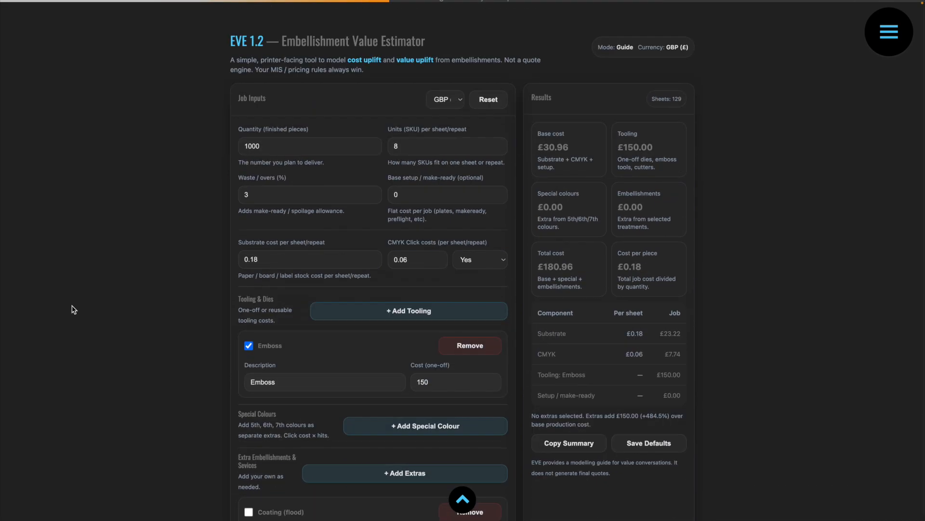
scroll(72, 309, down, 1)
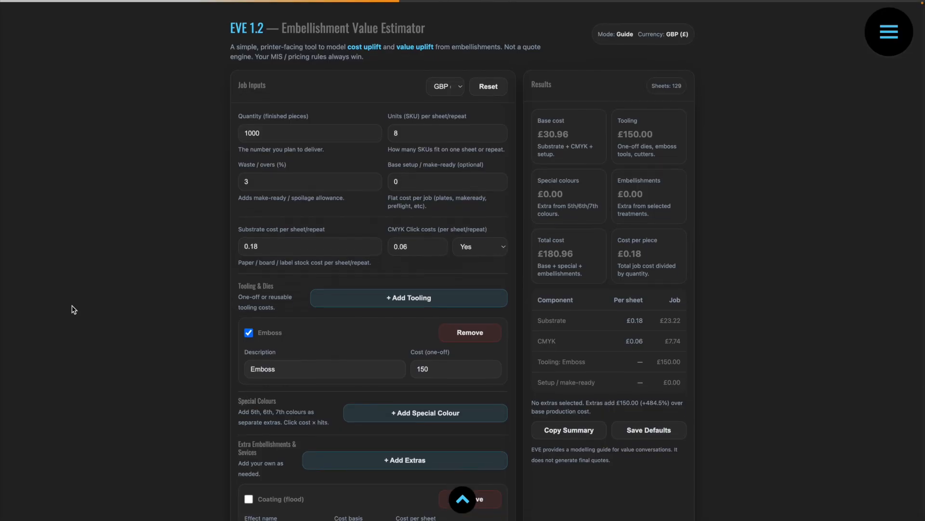
click(454, 83)
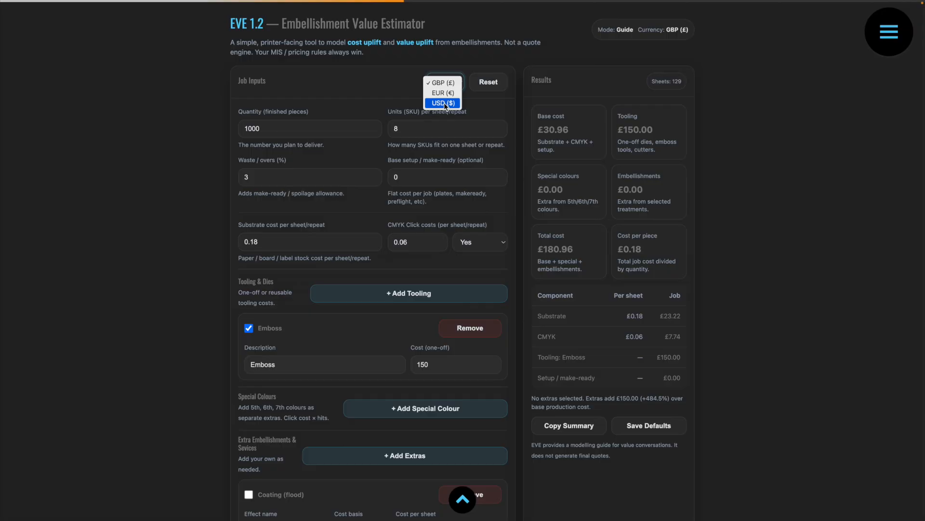
click(445, 103)
Set the job quantity to 2000 finished pieces and the units per sheet/repeat to 4.
click(289, 129)
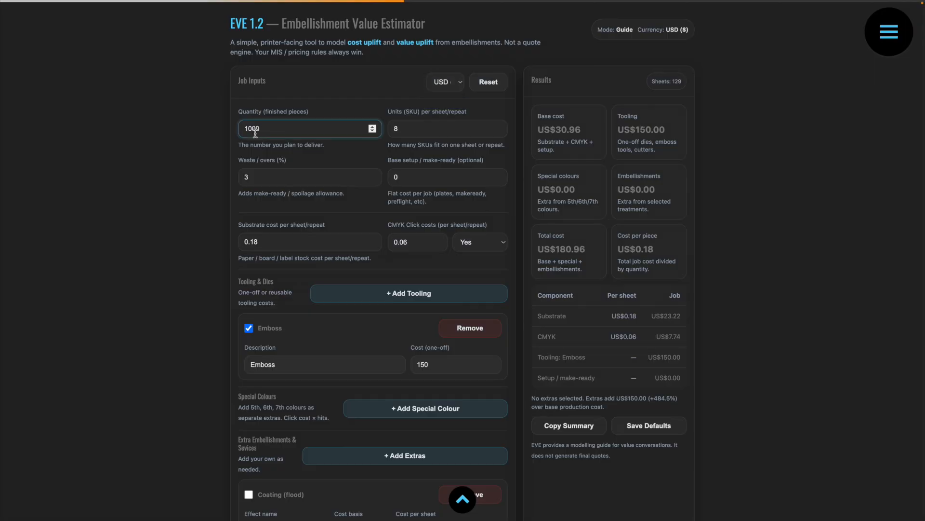
double_click(246, 129)
text(2000)
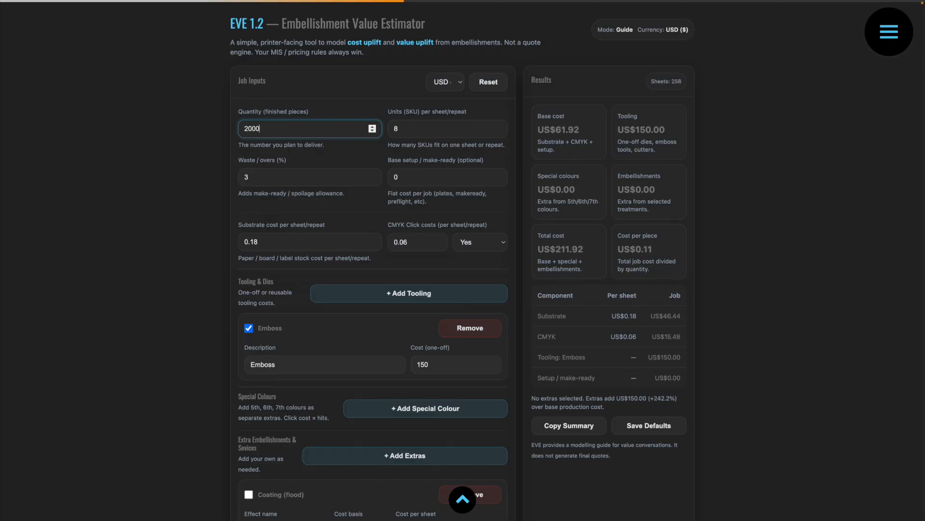
key(Tab)
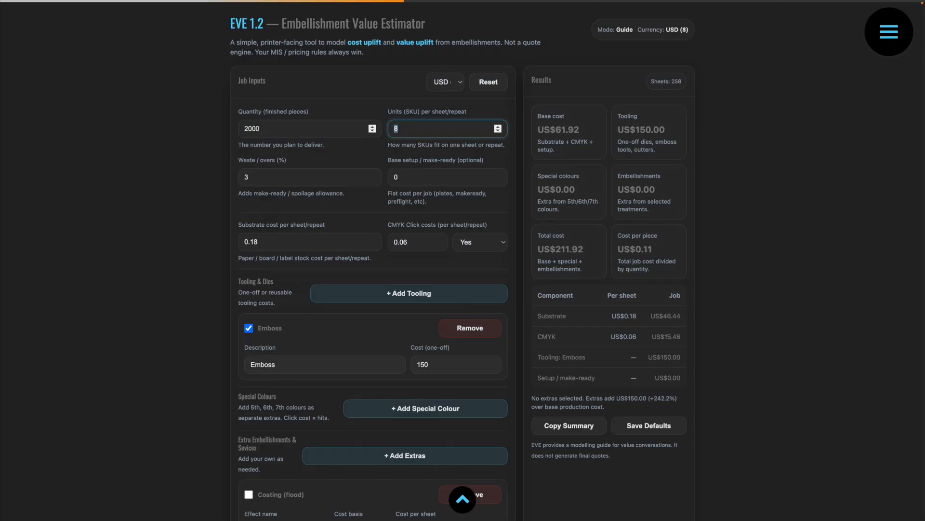
text(4)
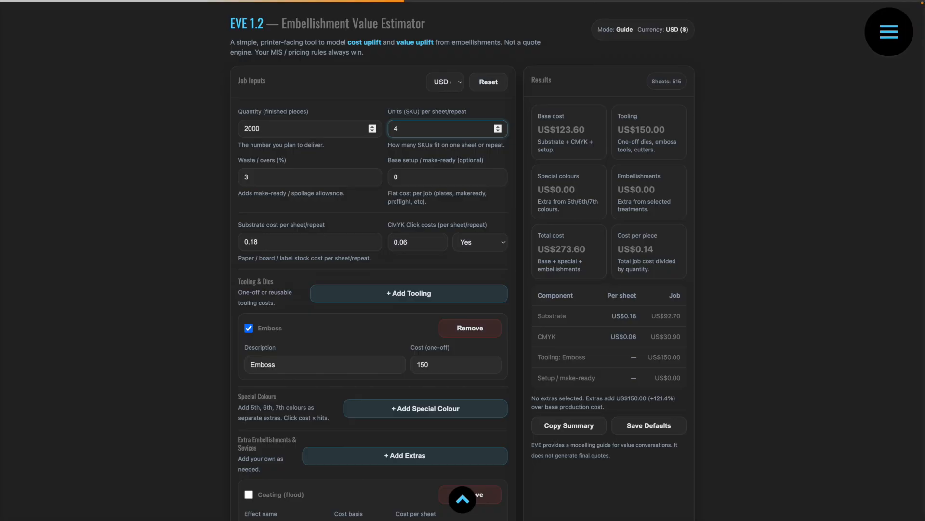
key(Tab)
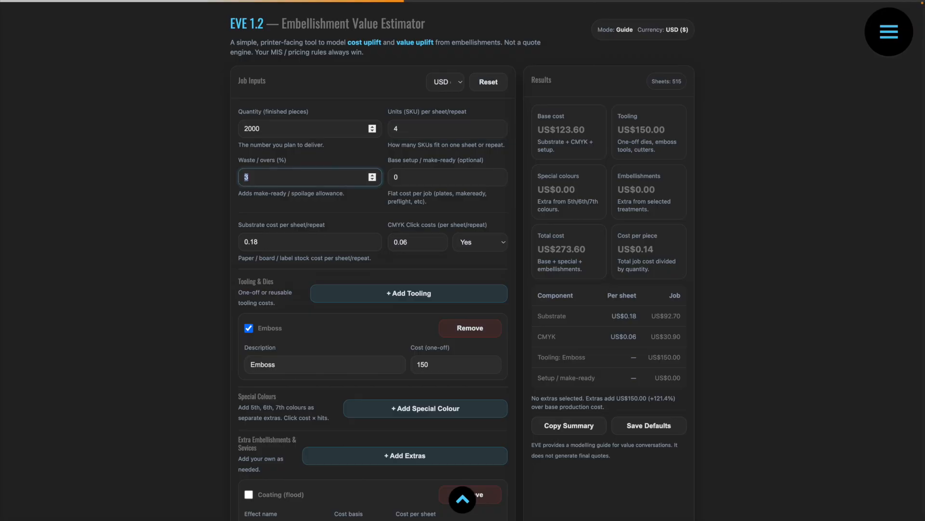
Set the base setup / make-ready cost to 175 and the substrate cost per sheet to 0.85.
key(Tab)
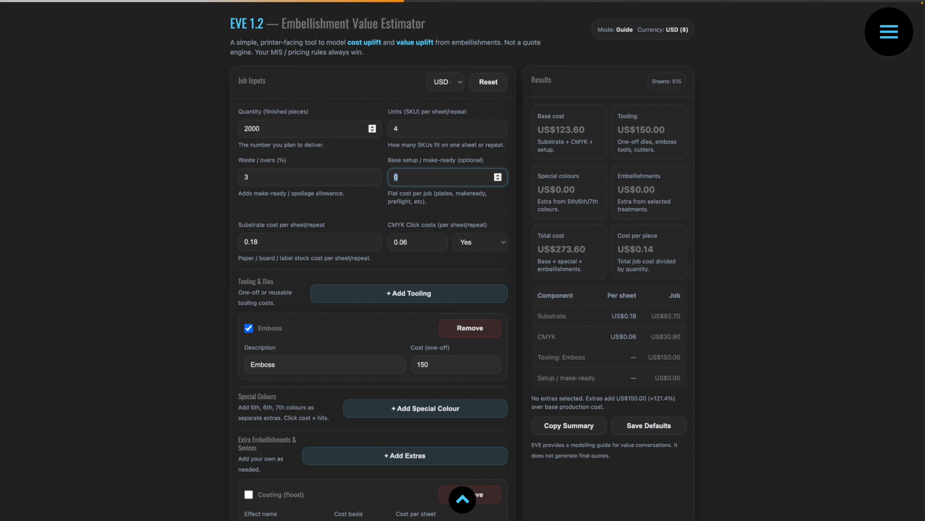
text(175)
key(Tab)
drag(260, 247, 249, 244)
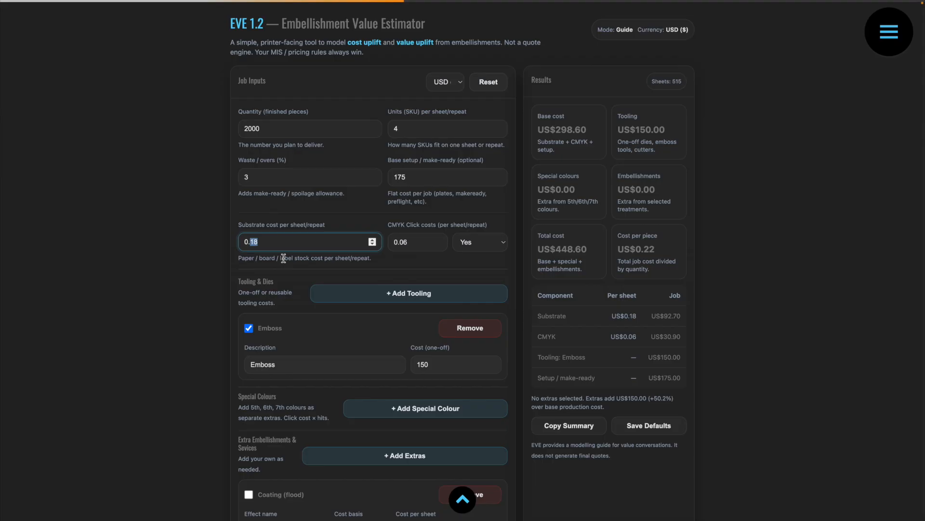
text(85)
Disable the existing Emboss tooling entry and remove it from Tooling & Dies.
scroll(215, 300, down, 1)
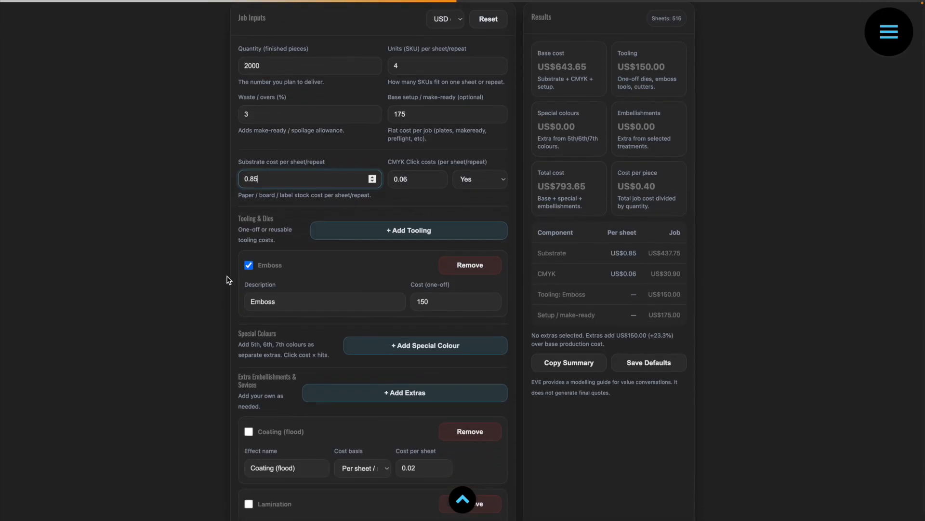
click(250, 267)
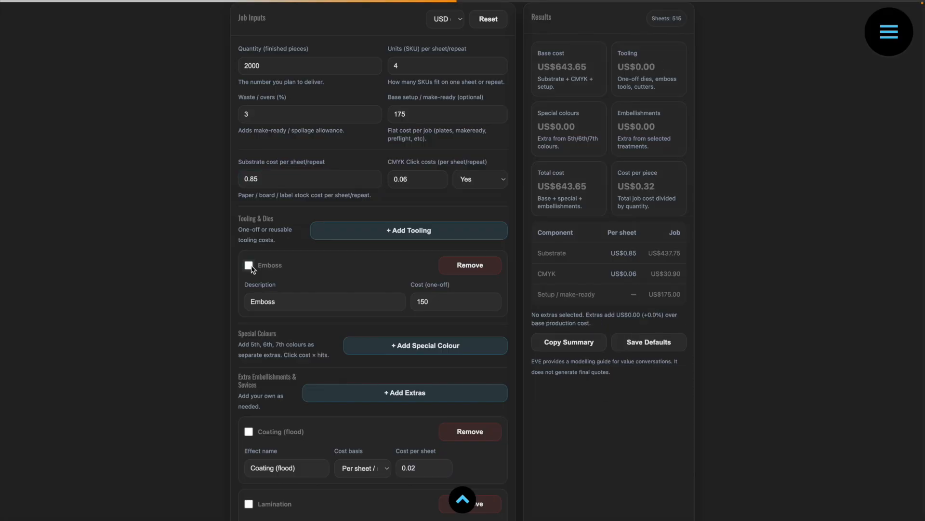
click(464, 265)
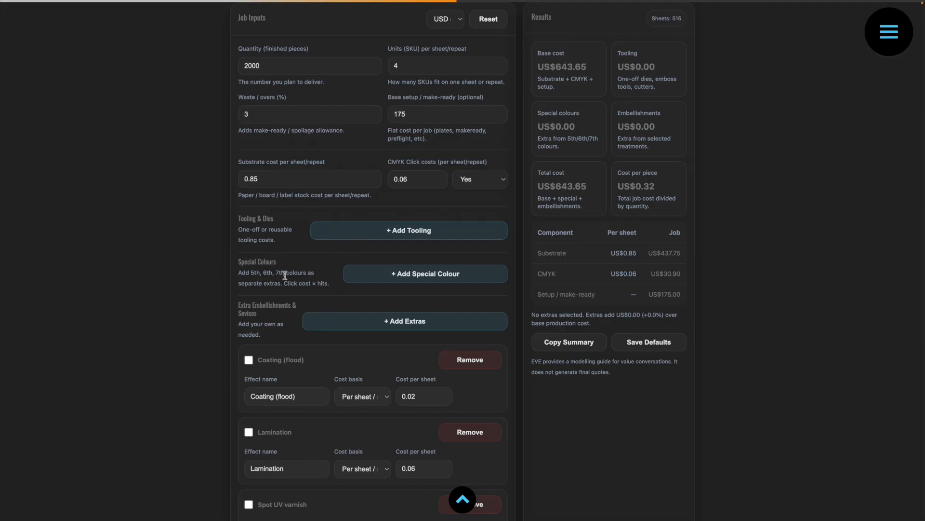
Add a new tooling entry described as Emboss with a one-off cost of 135.
click(361, 236)
triple_click(269, 306)
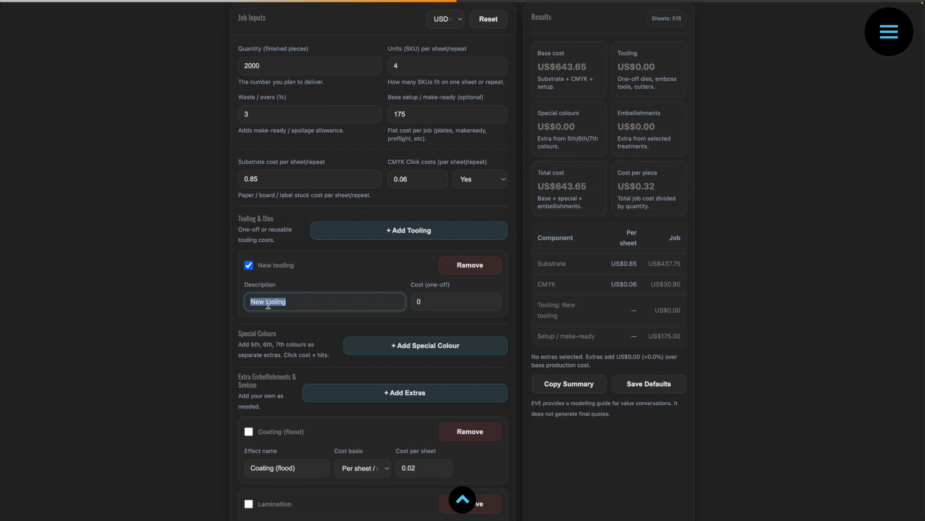
text(Embos)
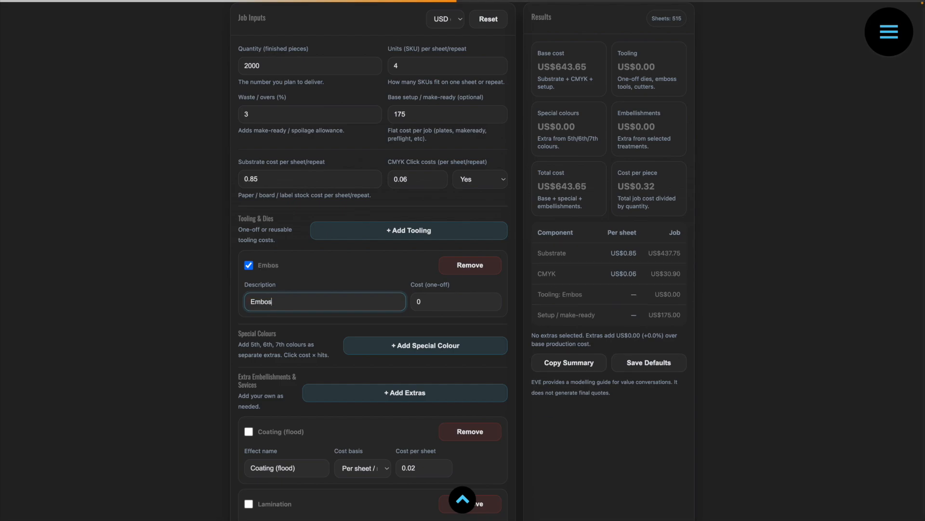
text(s)
key(Tab)
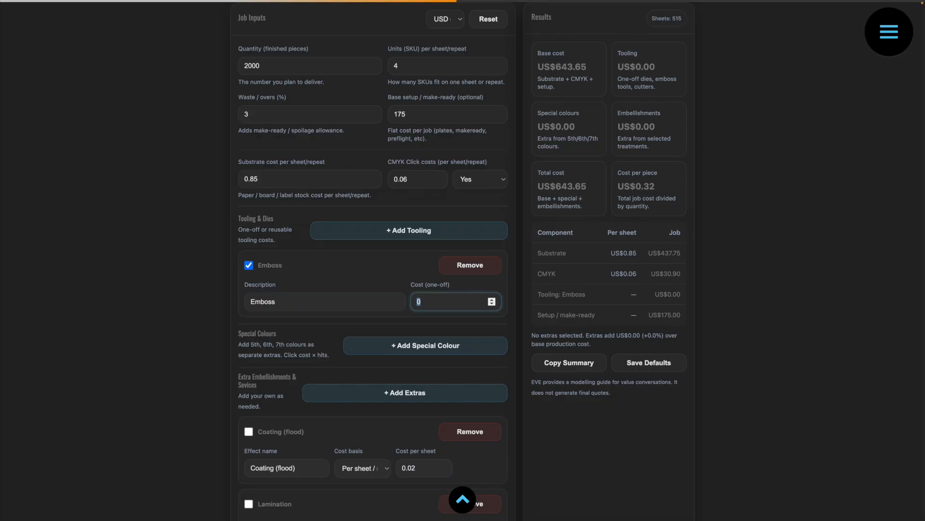
text(135)
key(Tab)
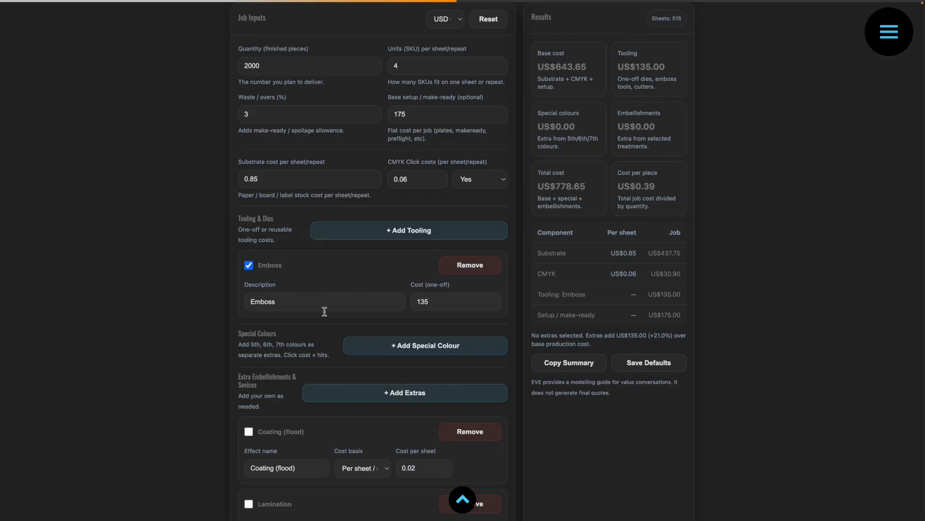
Add a White special colour with a click cost of 0.1.
scroll(324, 311, down, 3)
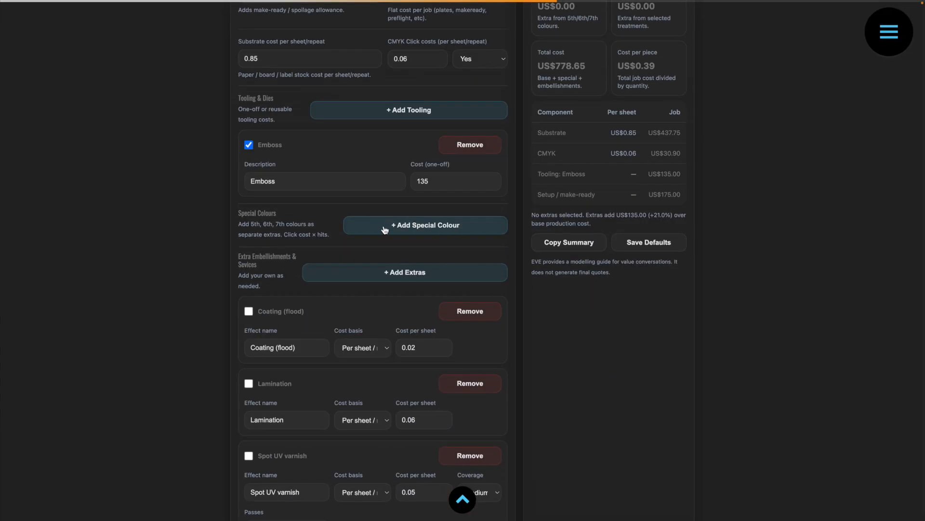
click(446, 226)
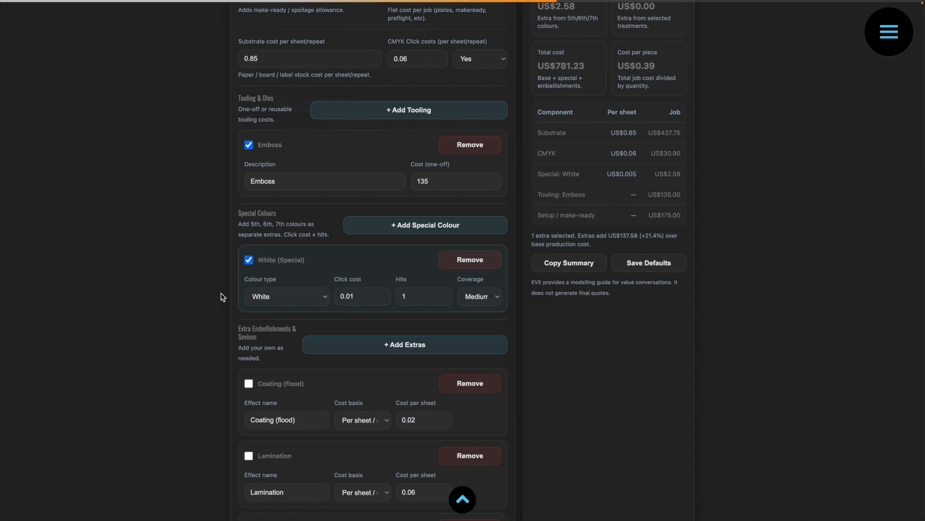
click(323, 302)
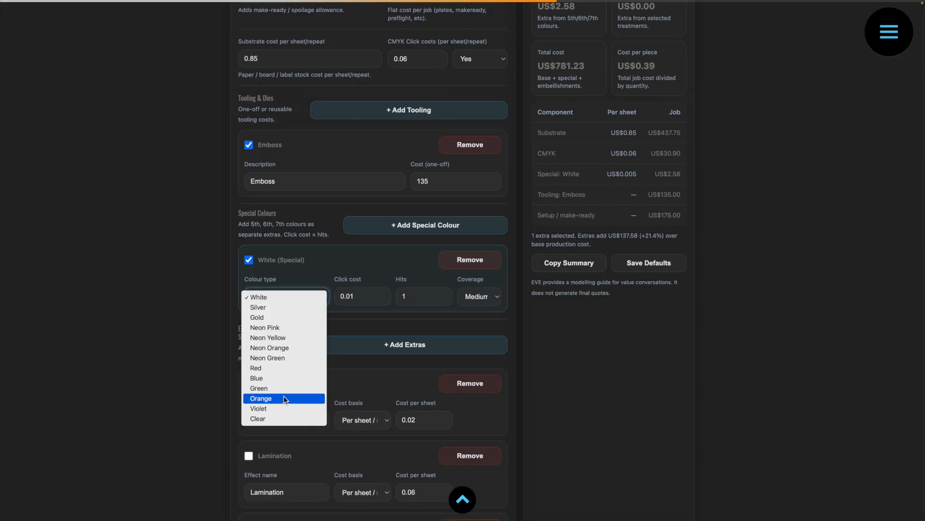
click(307, 269)
click(349, 298)
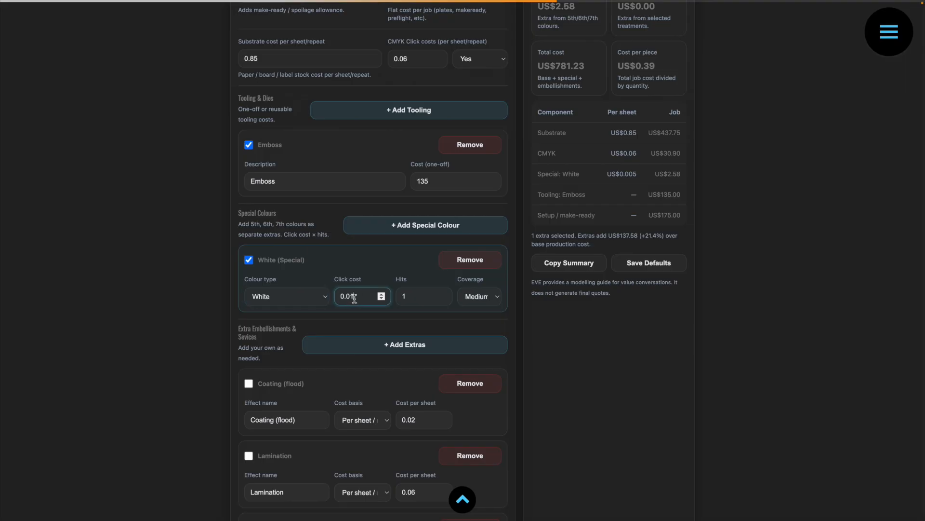
key(BackSpace)
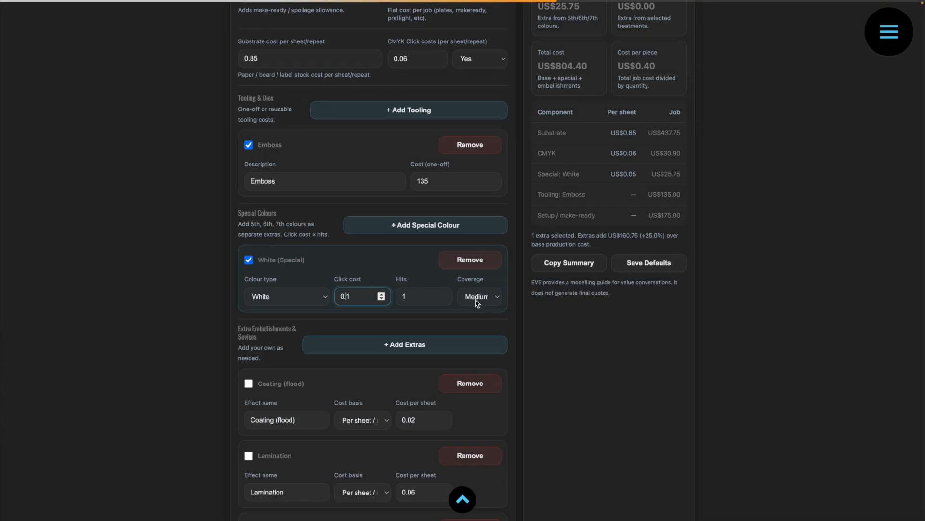
Set the White special colour to 3 hits with Heavy (60–90%) coverage.
click(442, 294)
click(443, 294)
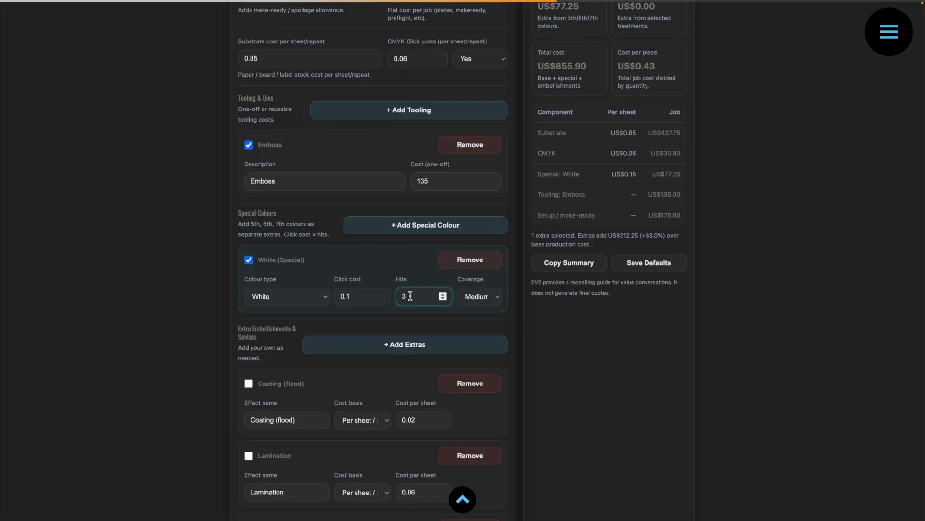
click(479, 297)
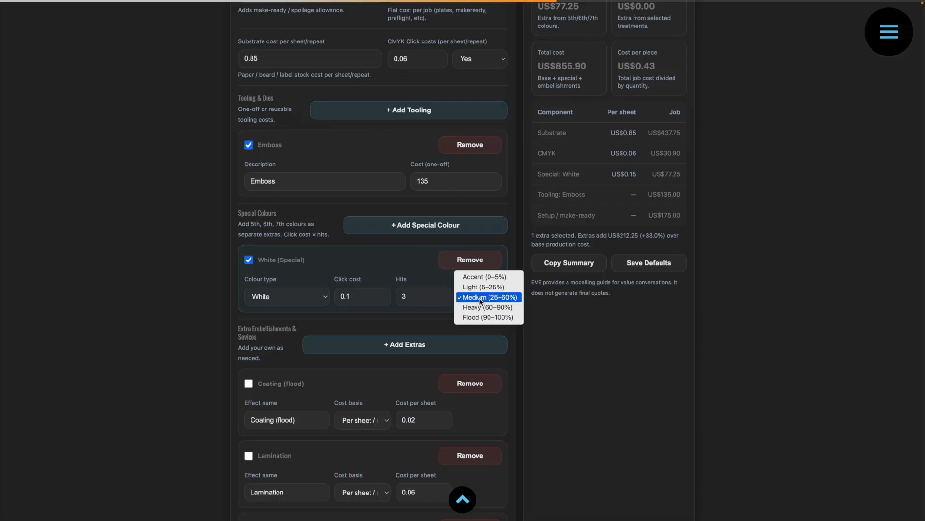
click(504, 310)
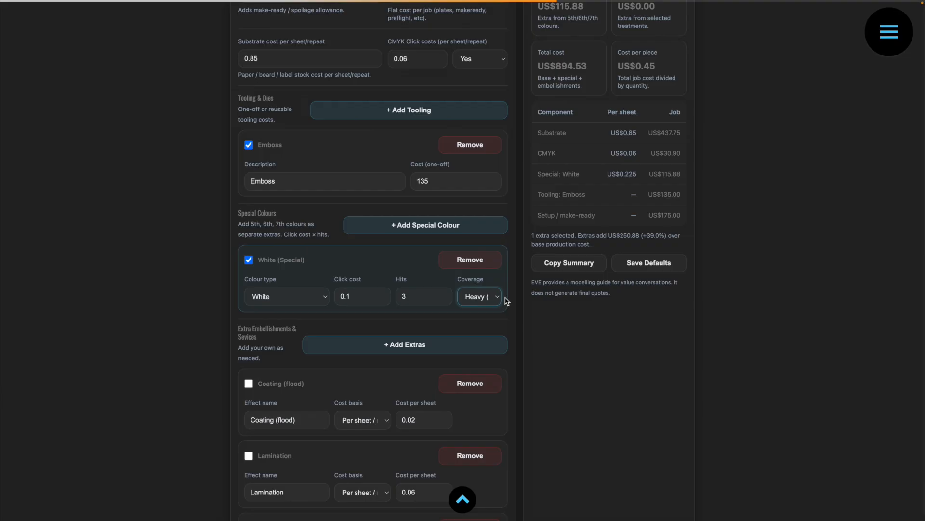
click(489, 301)
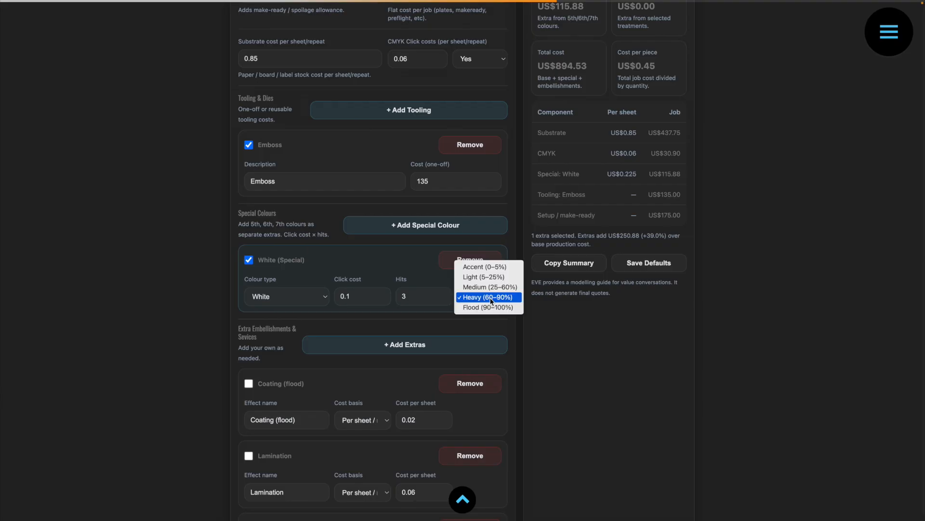
click(559, 320)
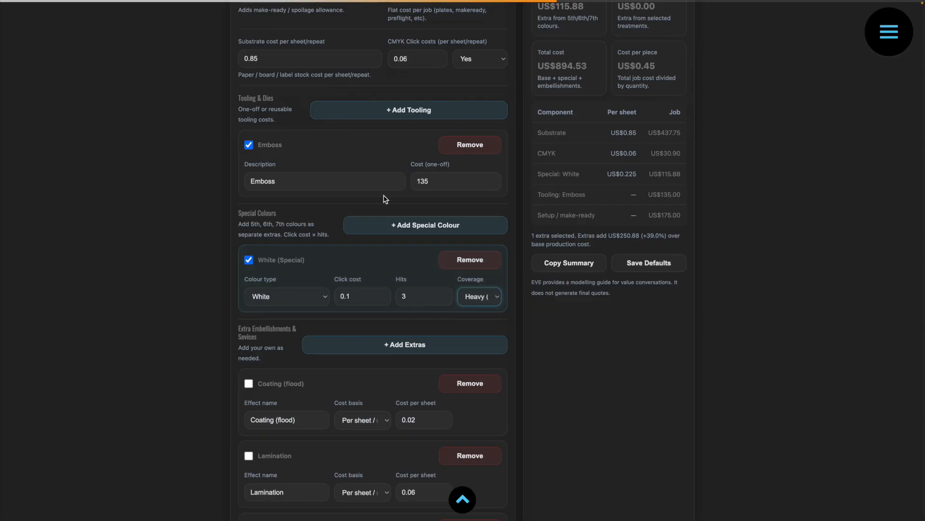
Add a second special colour, Neon Pink, with a click cost of 0.1 and Light (5–25%) coverage.
click(394, 224)
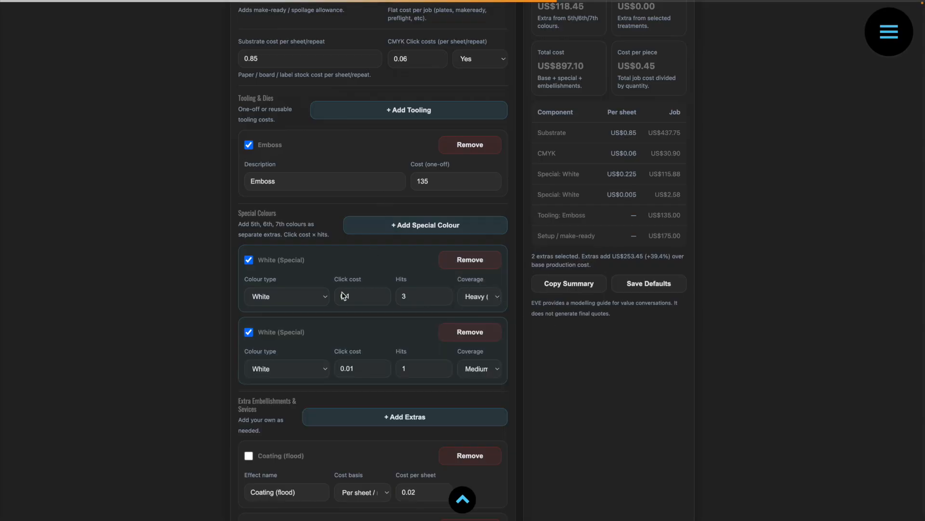
click(292, 370)
click(301, 400)
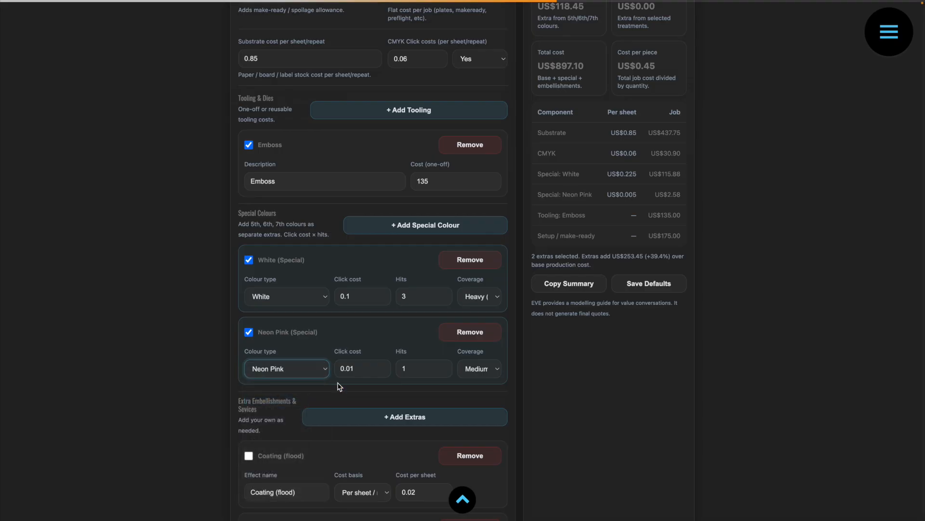
click(350, 369)
key(BackSpace)
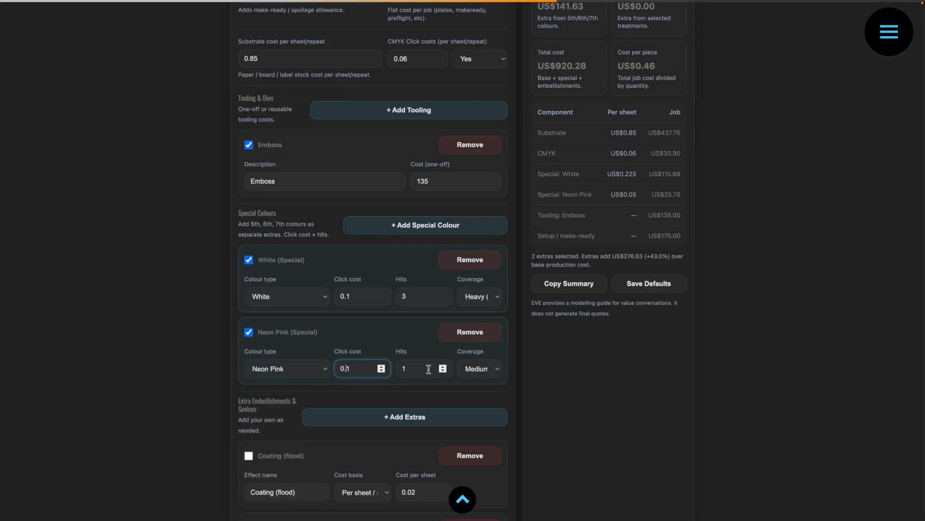
click(489, 369)
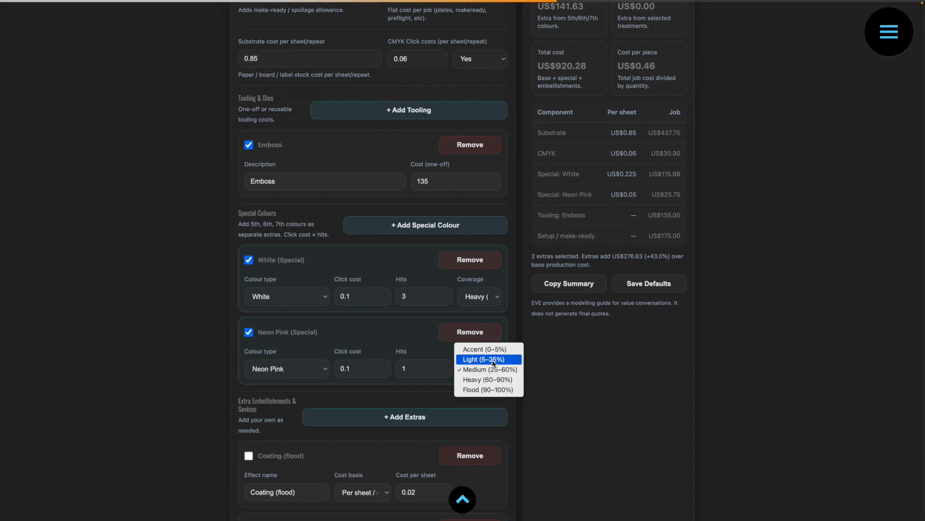
click(493, 360)
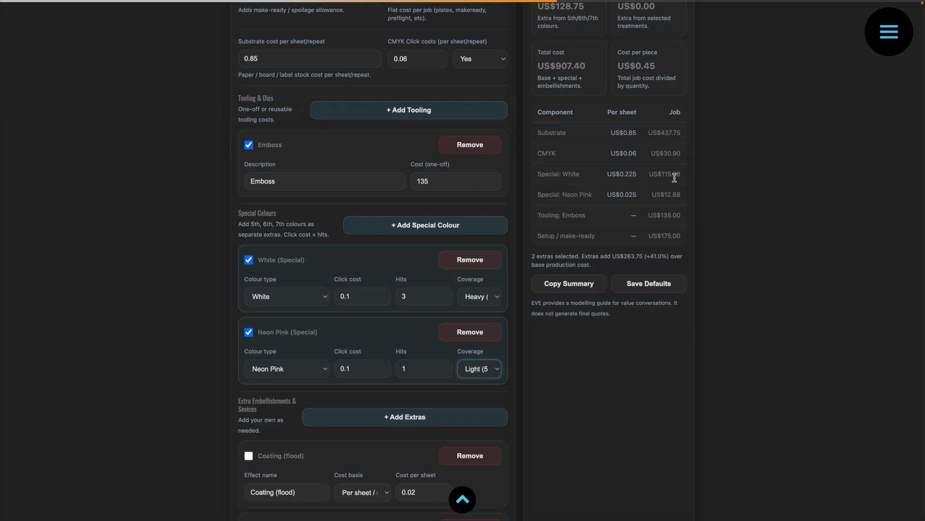
Try 2 hits for the White special colour and restore it to 3 hits.
click(443, 299)
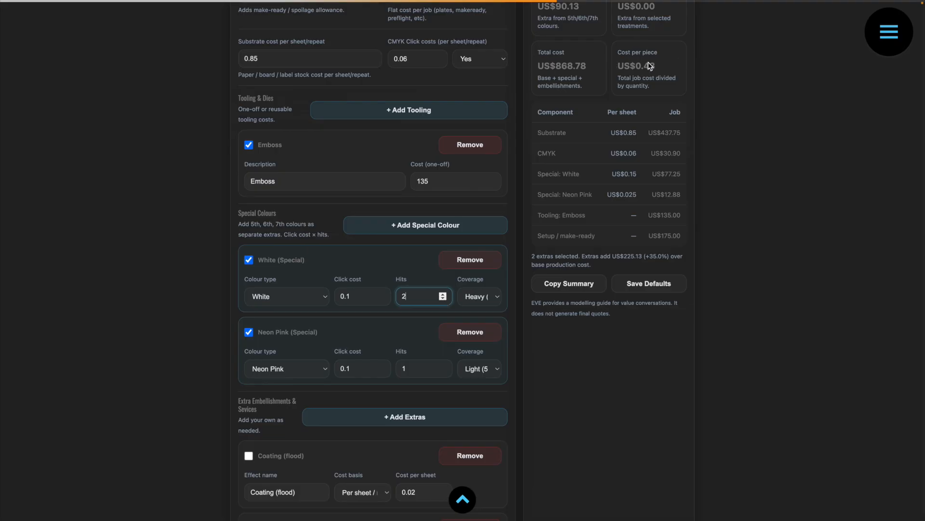
click(443, 293)
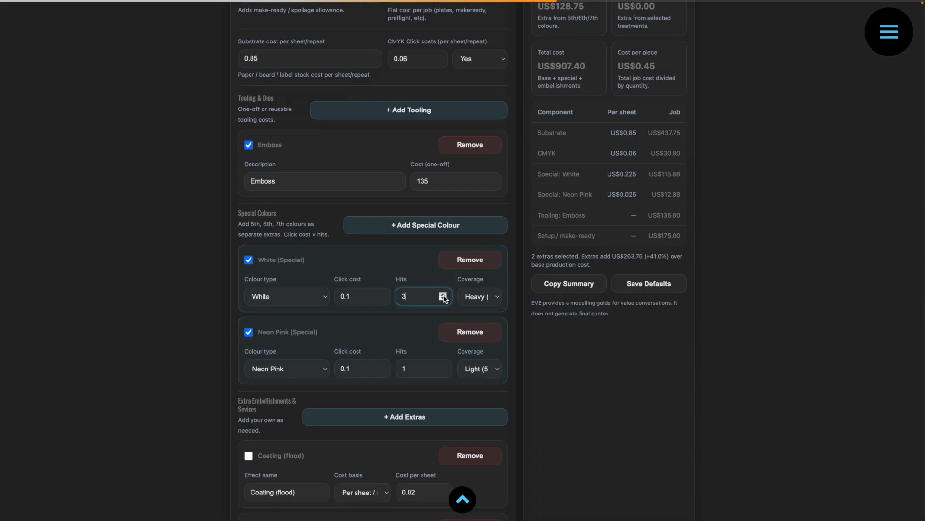
Remove the Coating (flood) and Lamination entries from the extra embellishments.
scroll(518, 403, down, 3)
scroll(519, 403, down, 3)
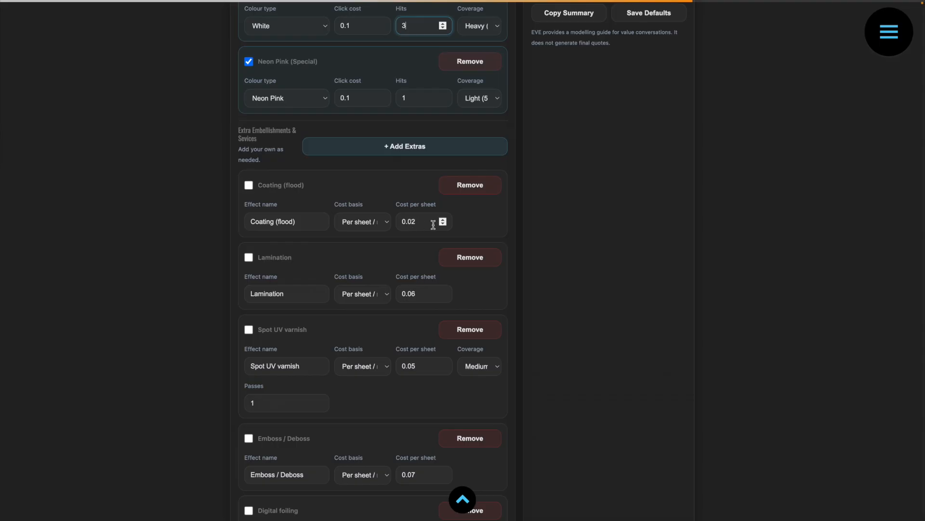
click(488, 189)
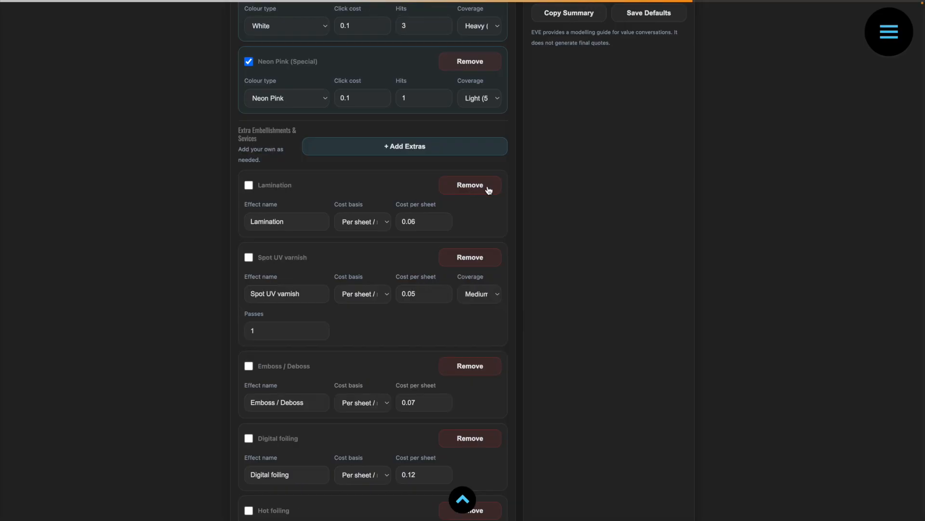
scroll(575, 195, up, 5)
scroll(574, 195, down, 3)
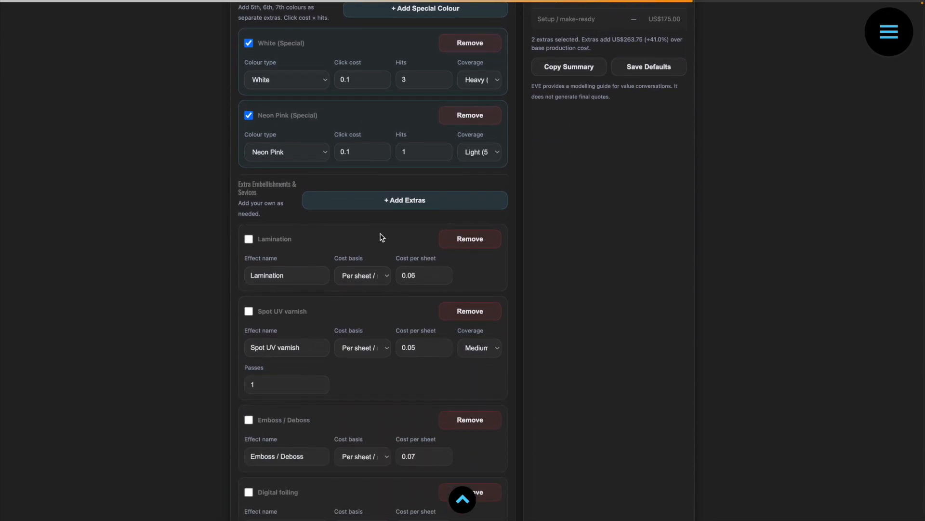
click(475, 242)
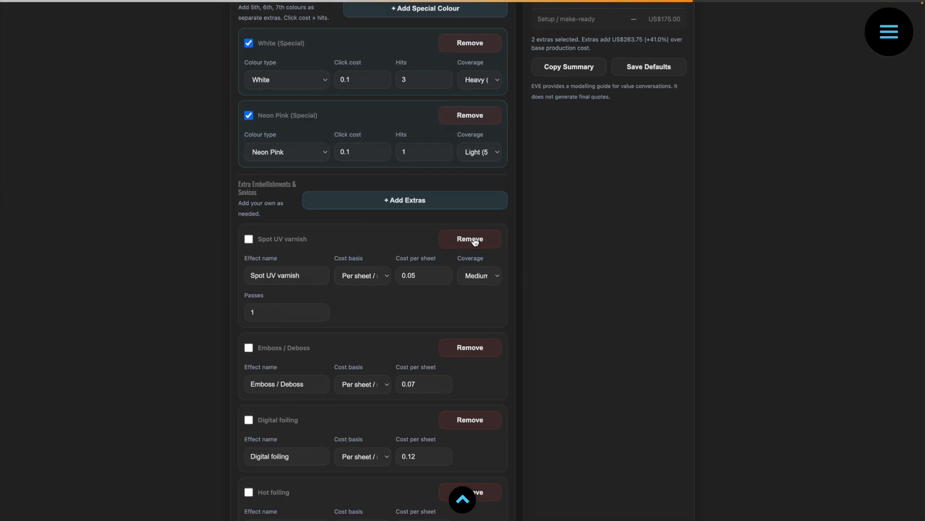
Keep the Spot UV varnish cost basis at Per sheet / repeat and set its coverage to Light (5–25%).
click(371, 276)
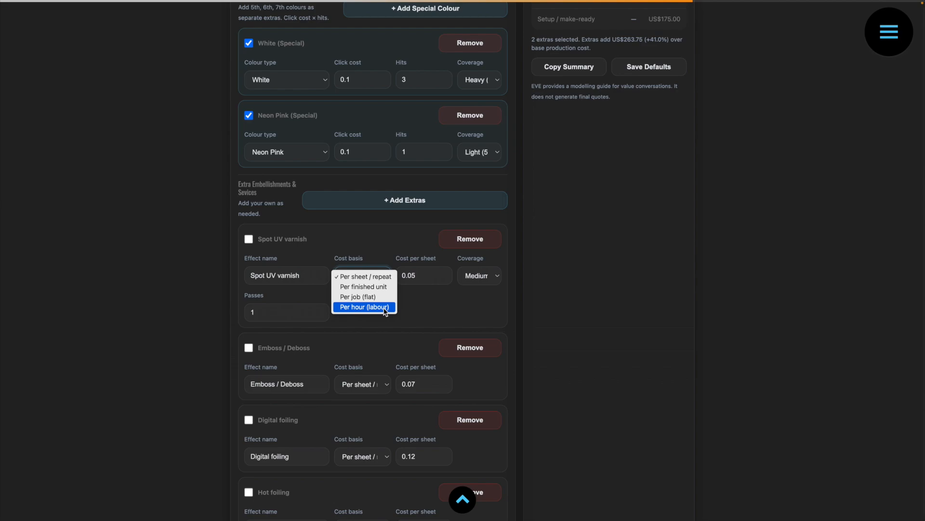
click(377, 277)
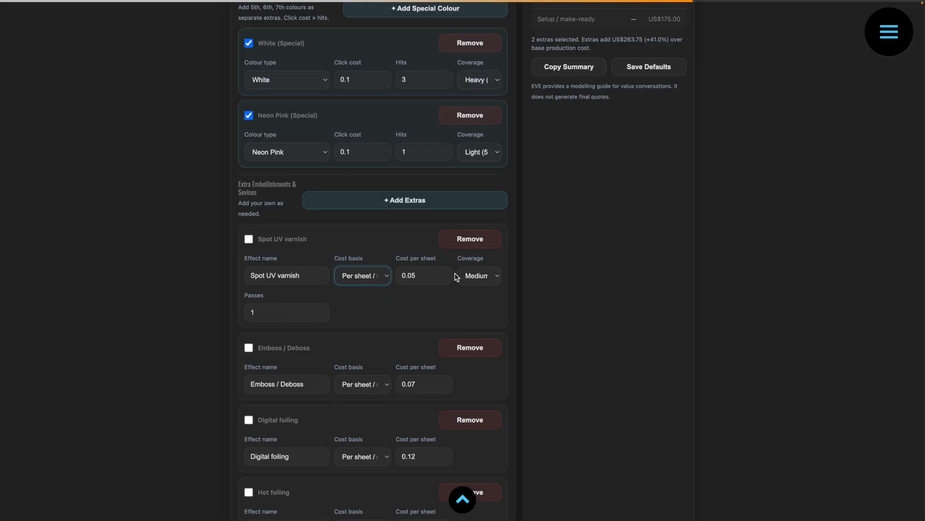
click(492, 275)
click(493, 266)
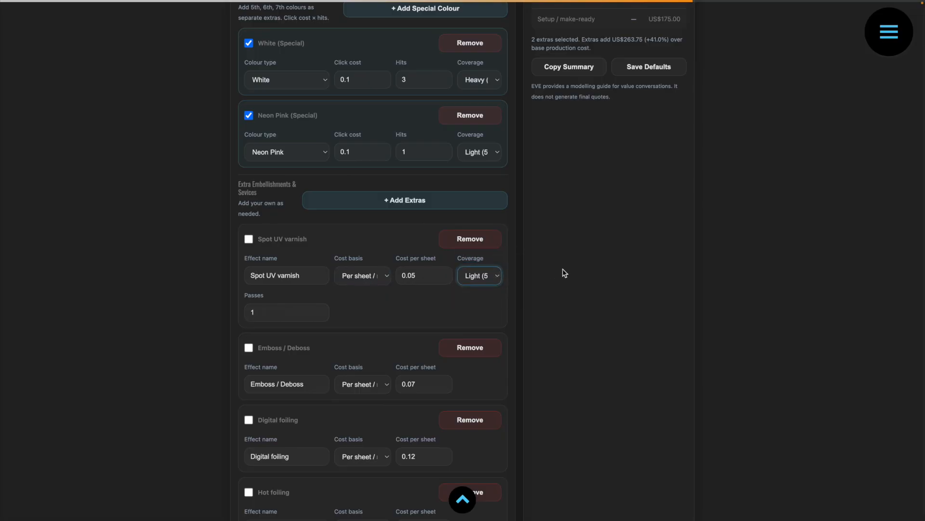
Try costing the Spot UV varnish per finished unit at 0.20, and return it to Per sheet / repeat.
click(380, 277)
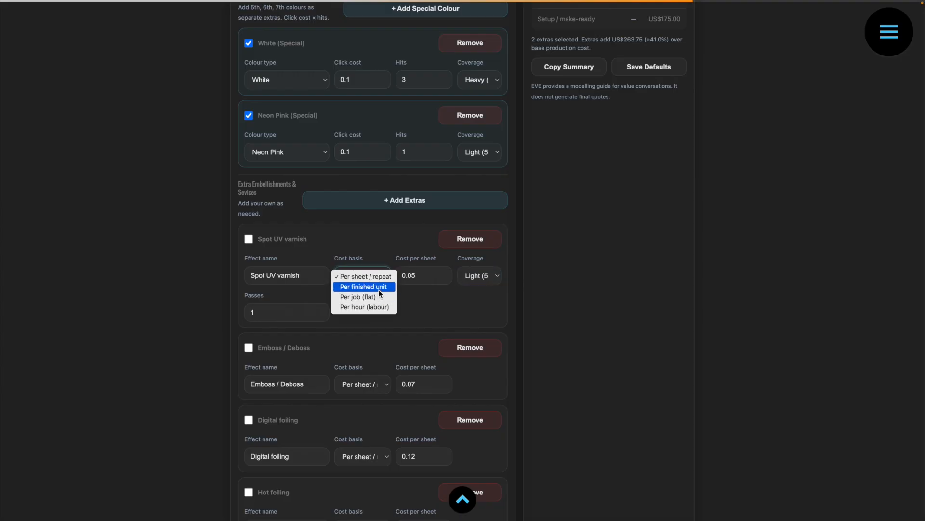
click(380, 289)
click(411, 279)
key(BackSpace)
text(2)
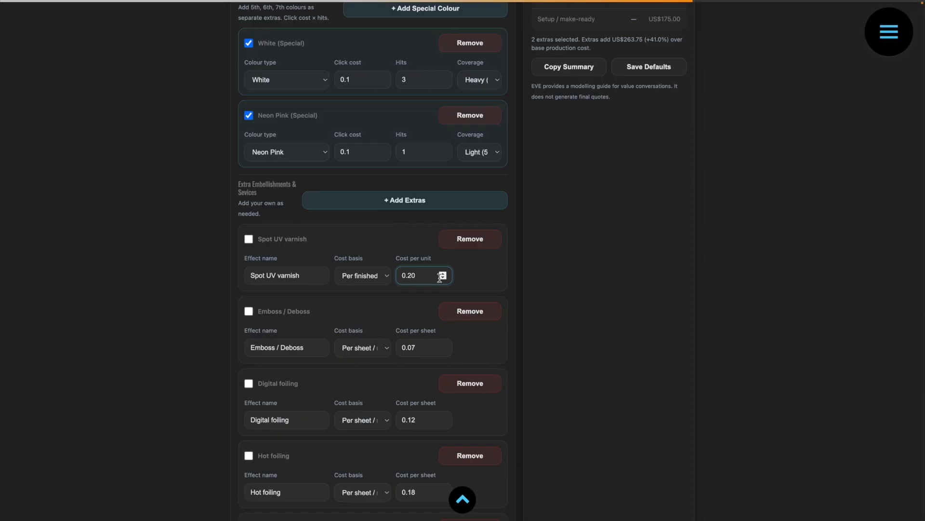
click(388, 276)
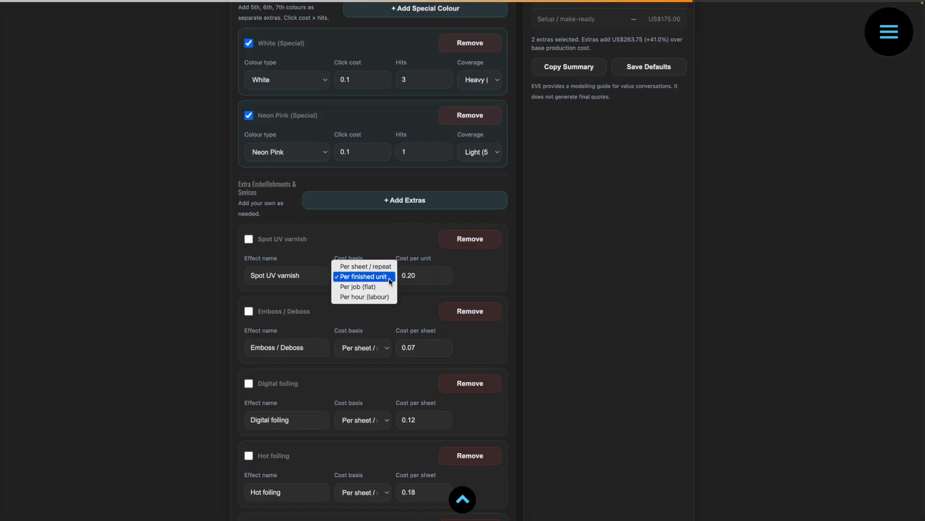
click(391, 271)
Include the Spot UV varnish in the job at a cost per sheet of 0.5, keeping Light (5–25%) coverage.
double_click(274, 312)
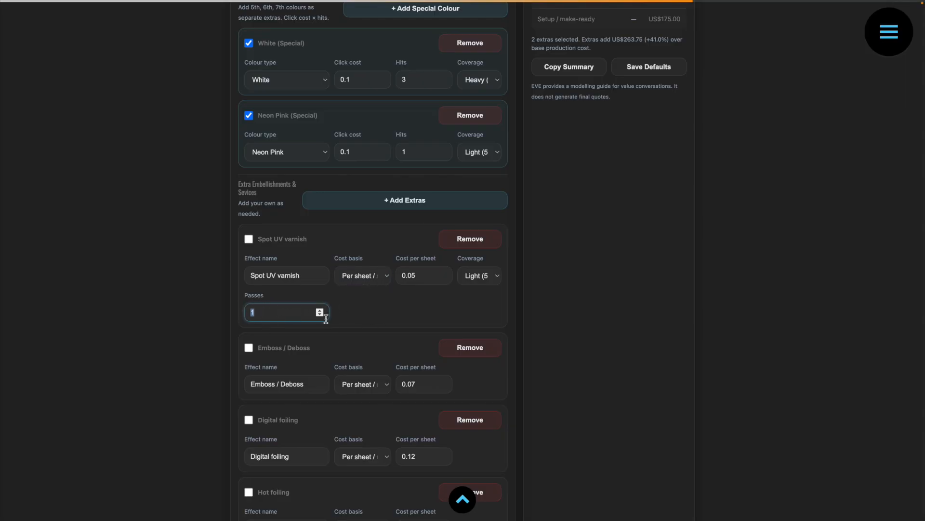
click(249, 239)
click(249, 239)
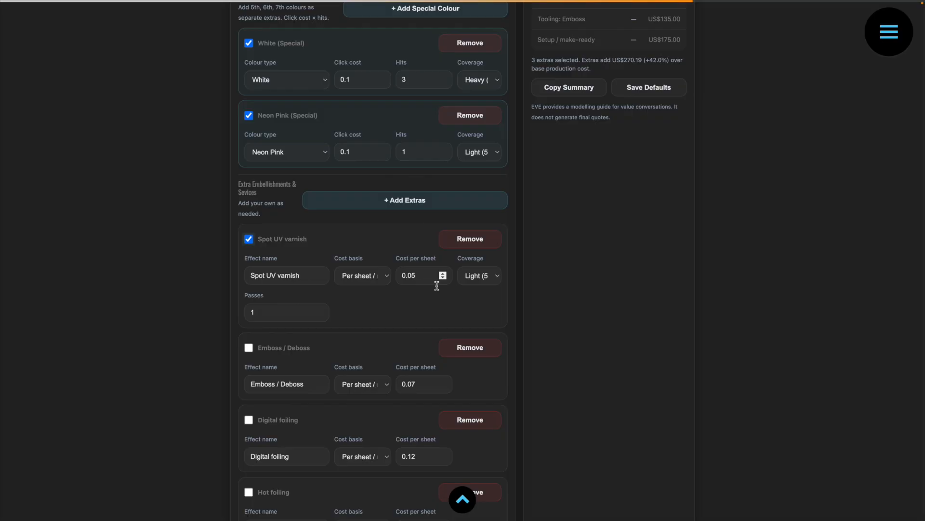
click(410, 275)
key(BackSpace)
click(485, 276)
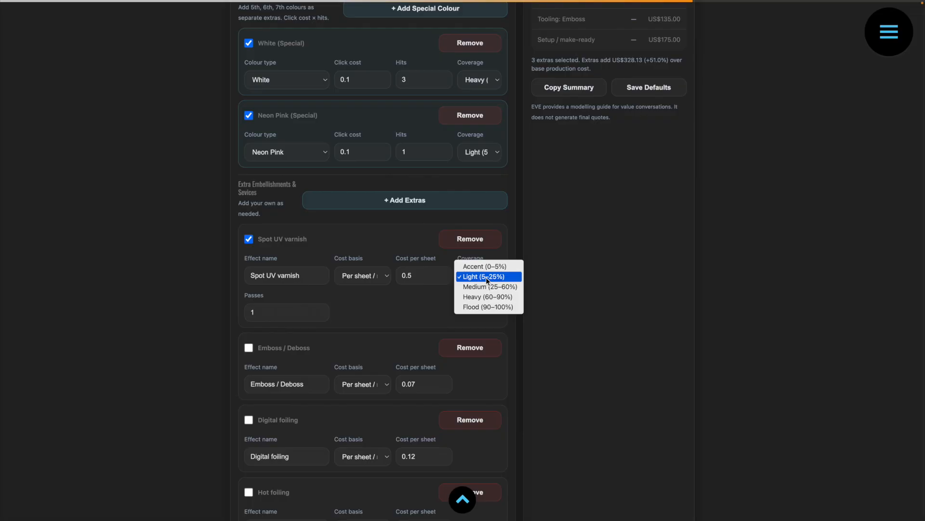
click(487, 277)
Set the number of Spot UV varnish passes to 7.
click(287, 317)
click(322, 311)
click(322, 310)
click(323, 310)
click(322, 311)
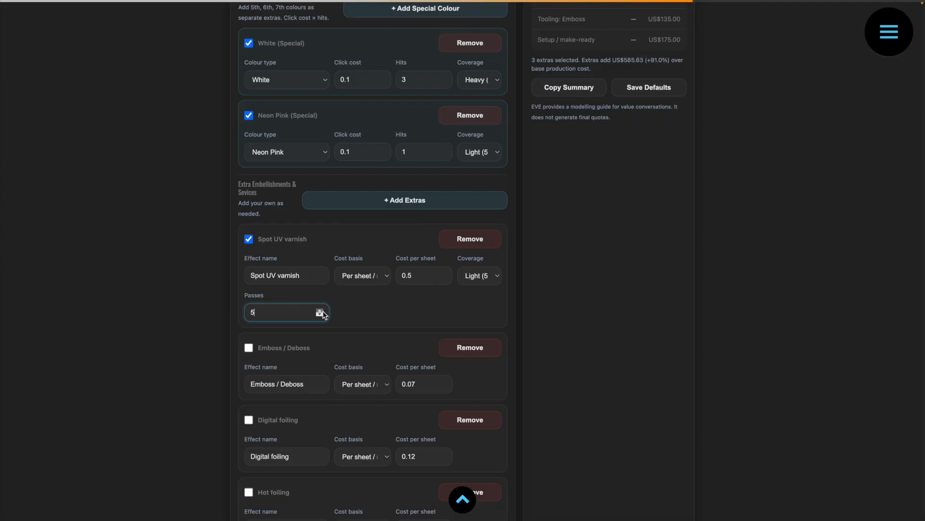
click(322, 310)
click(322, 310)
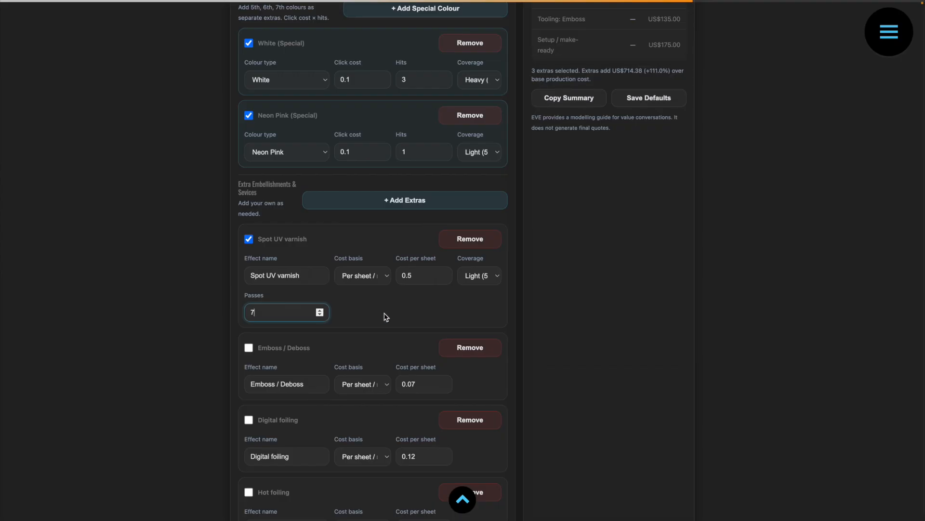
Include the Emboss / Deboss effect and cost it Per job (flat) at 120.
scroll(386, 317, up, 1)
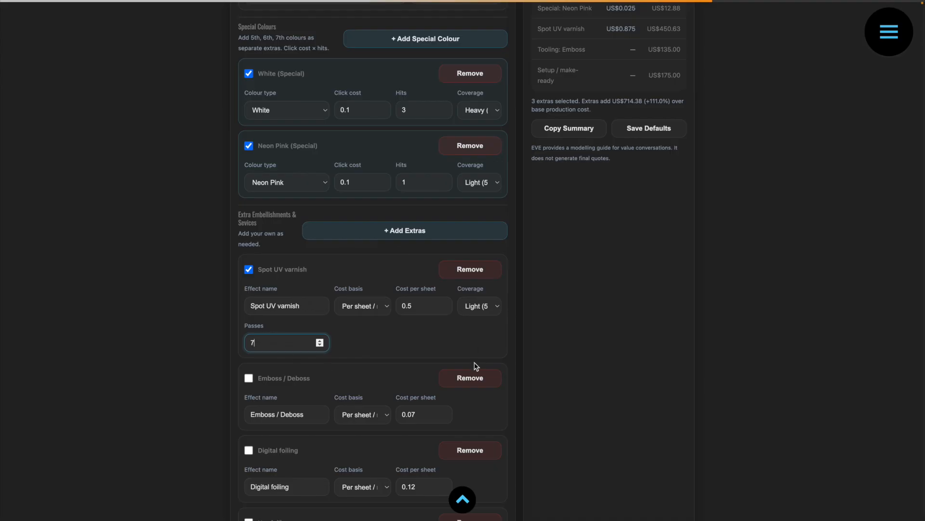
scroll(361, 318, down, 3)
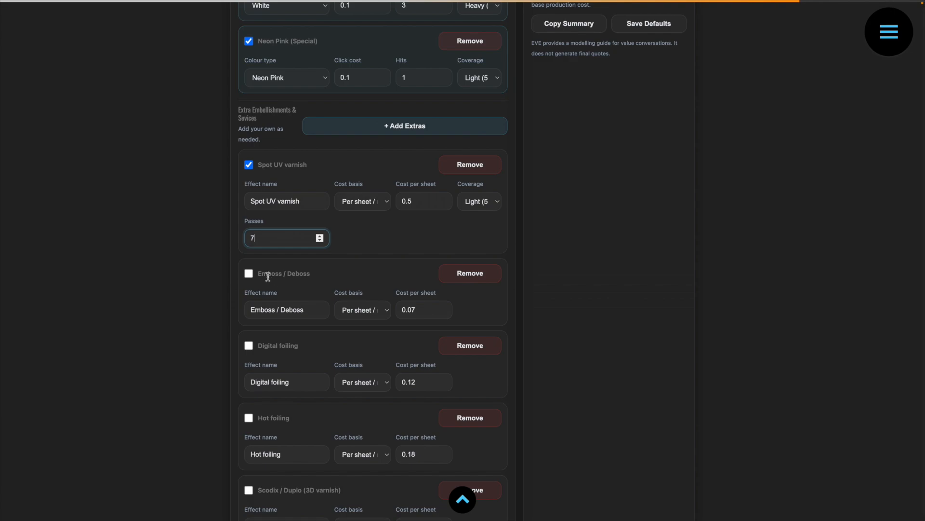
click(249, 275)
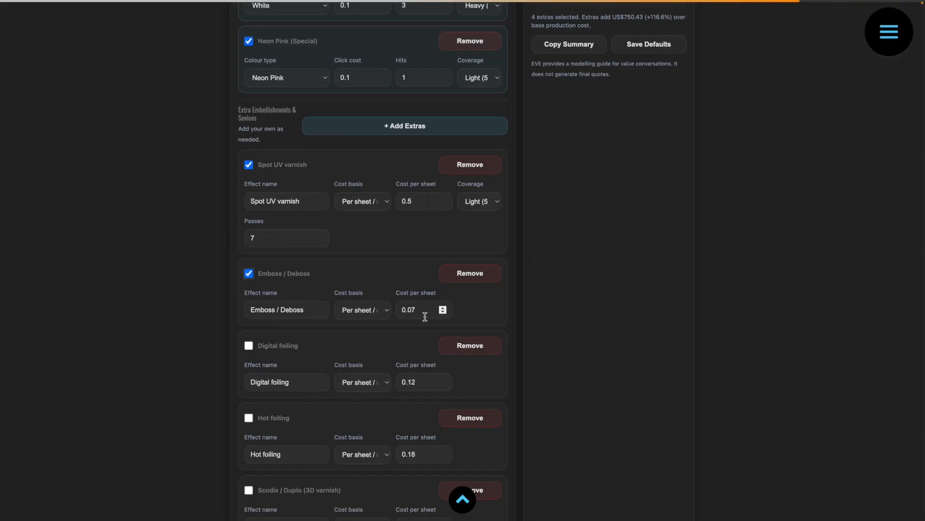
click(386, 316)
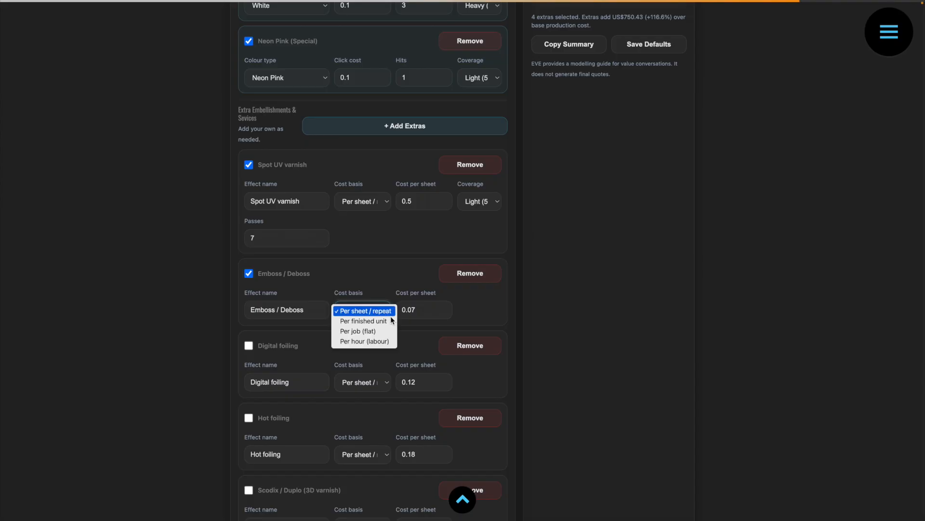
click(374, 331)
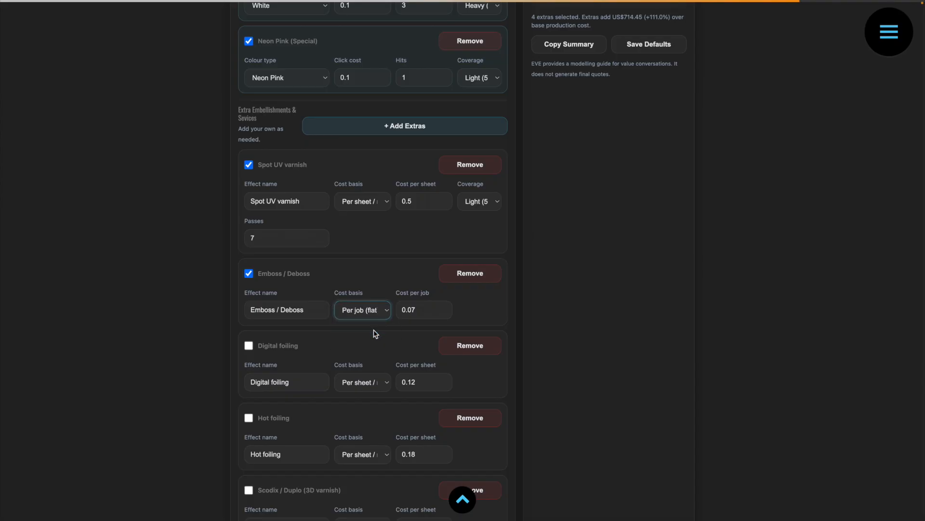
key(Tab)
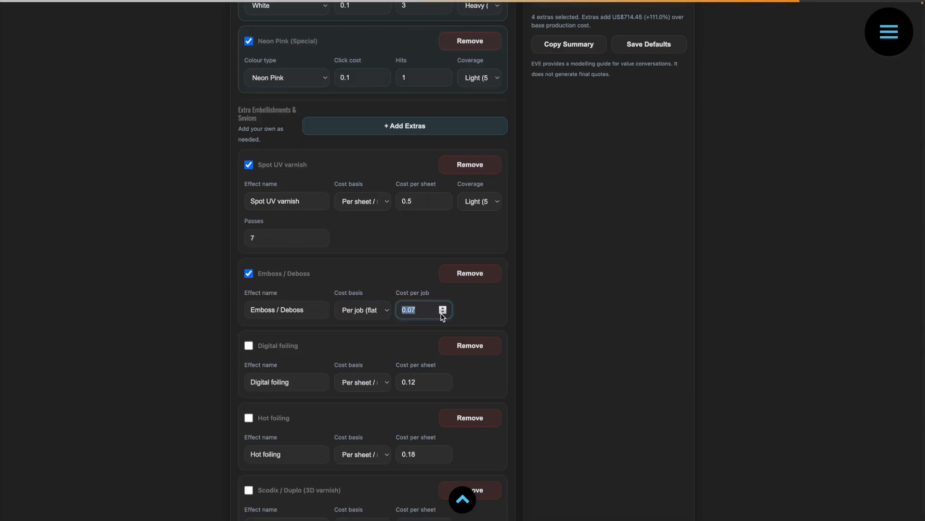
text(120)
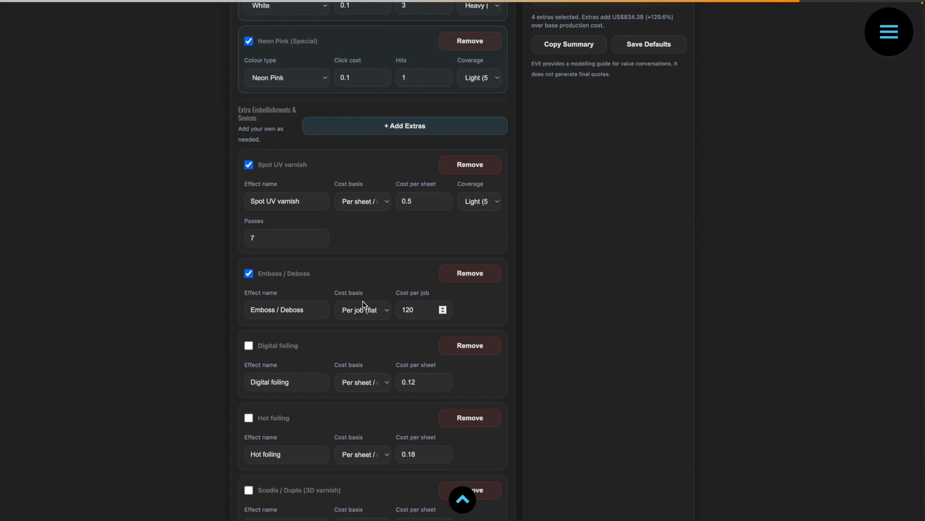
Remove the unused Digital foiling, Hot foiling and Scodix / Duplo (3D varnish) extras.
scroll(529, 313, up, 2)
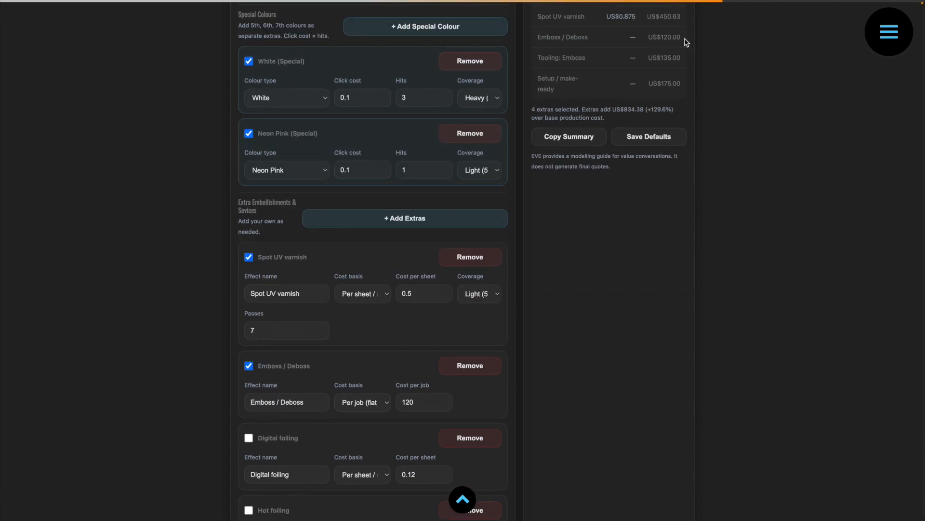
scroll(609, 200, up, 2)
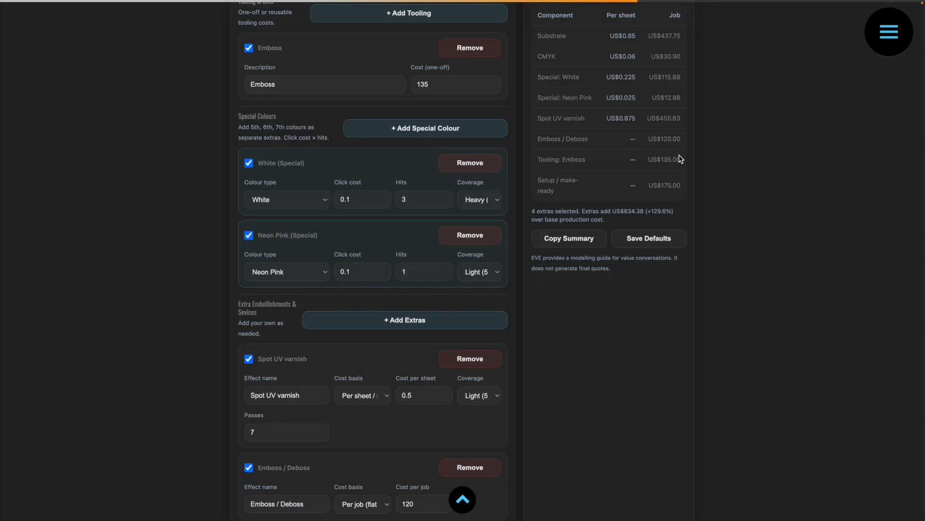
scroll(606, 315, down, 3)
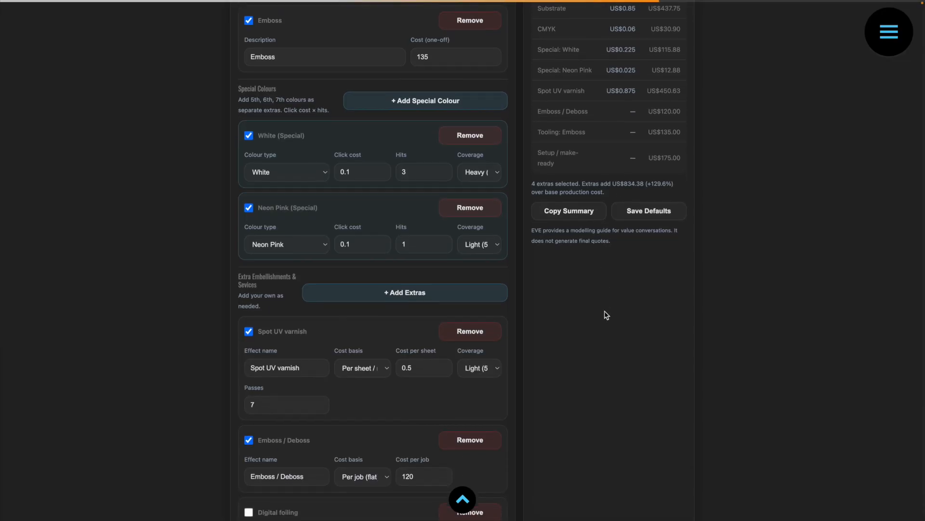
scroll(606, 316, down, 4)
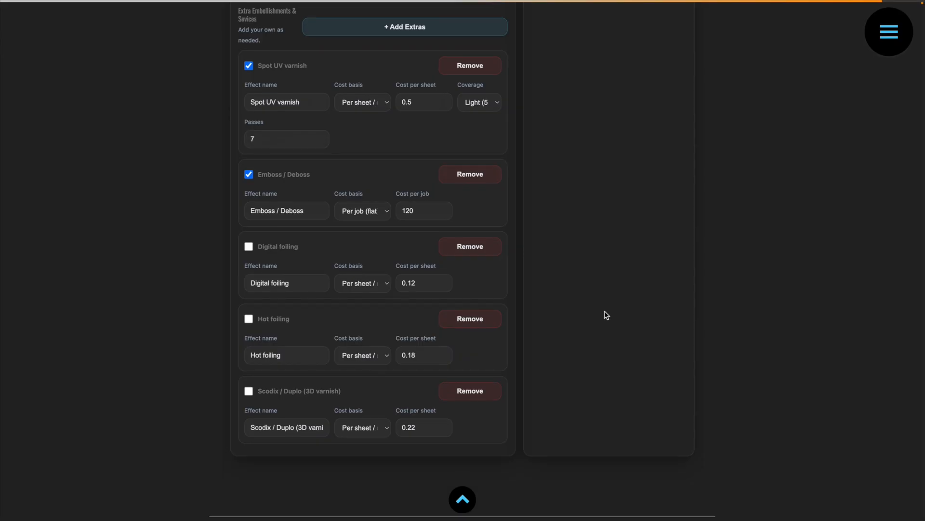
click(375, 288)
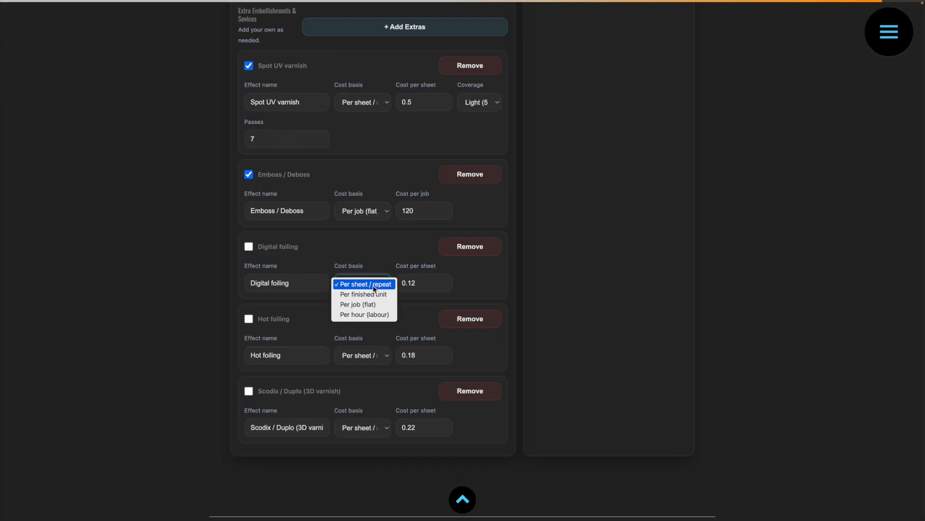
click(379, 284)
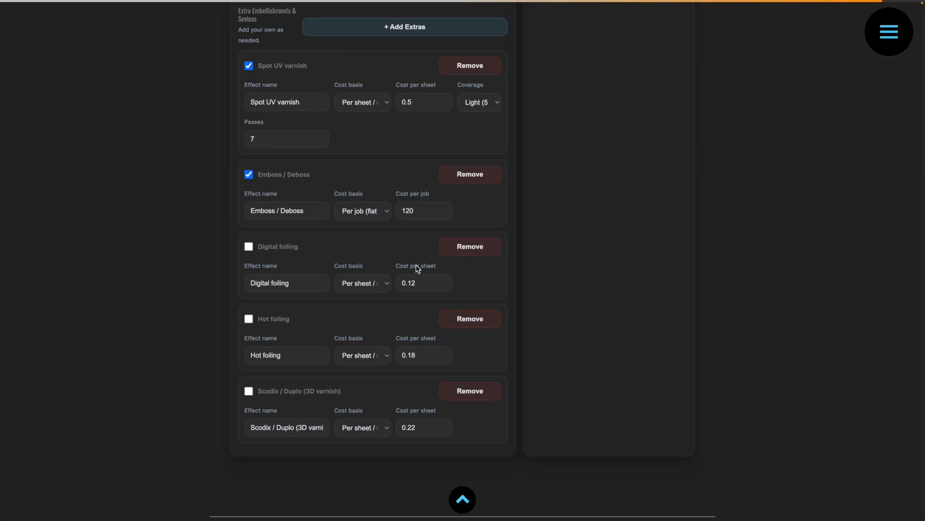
click(478, 254)
click(475, 267)
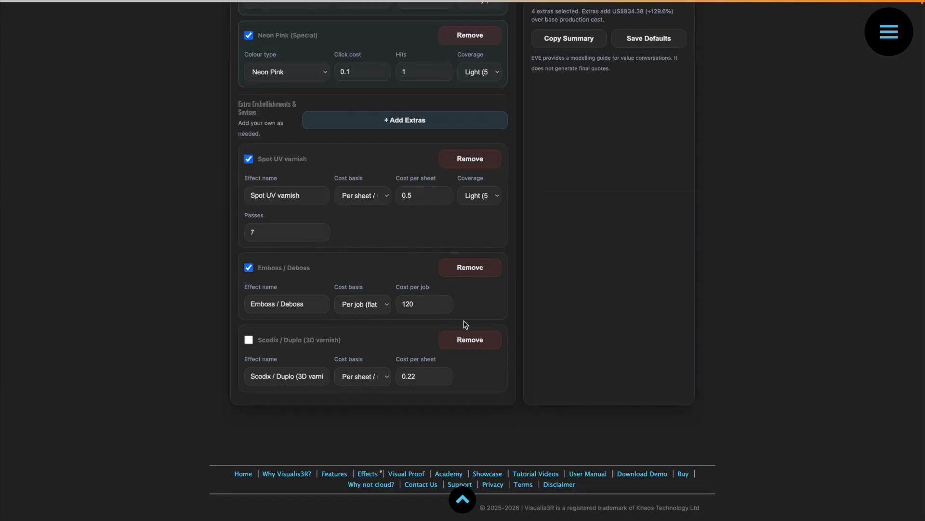
click(468, 344)
Add a custom extra to the embellishments and services and name it Hand Gluing.
scroll(465, 342, up, 1)
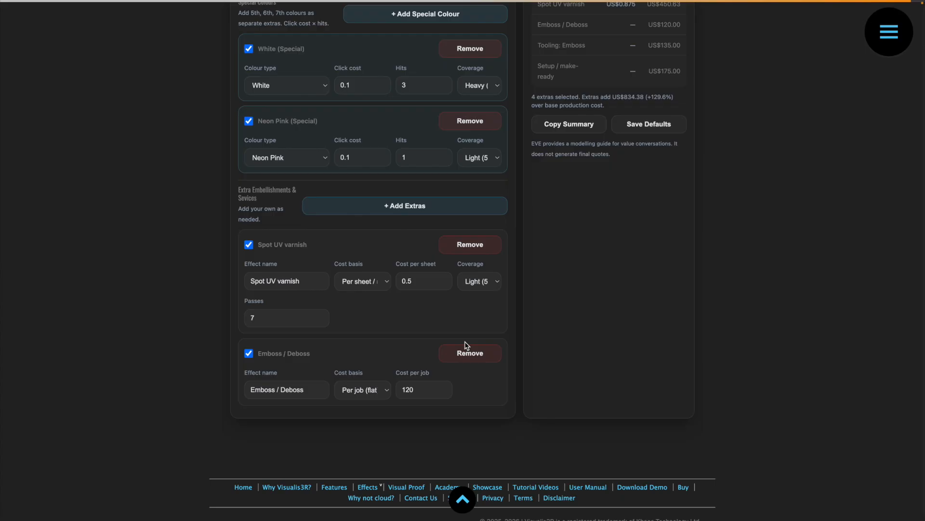
click(396, 211)
scroll(342, 368, down, 3)
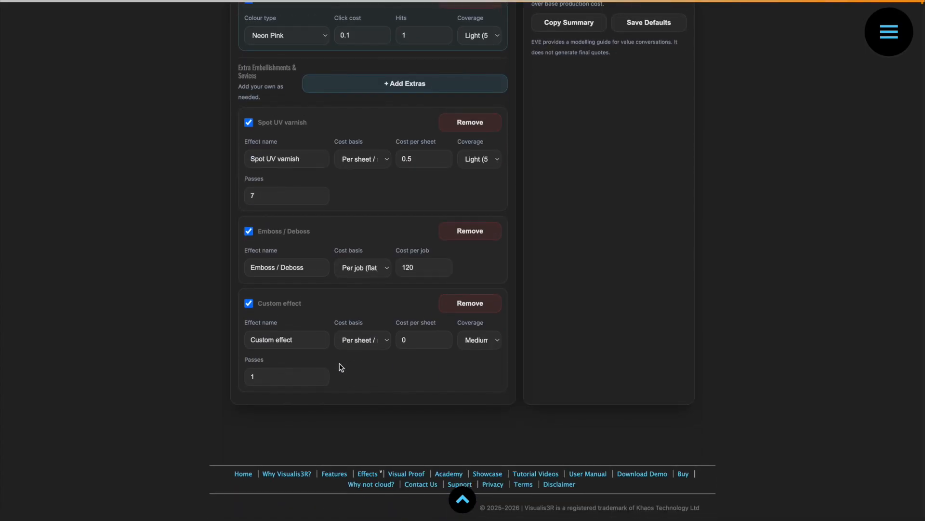
click(296, 340)
text(Hand Gluing)
key(Tab)
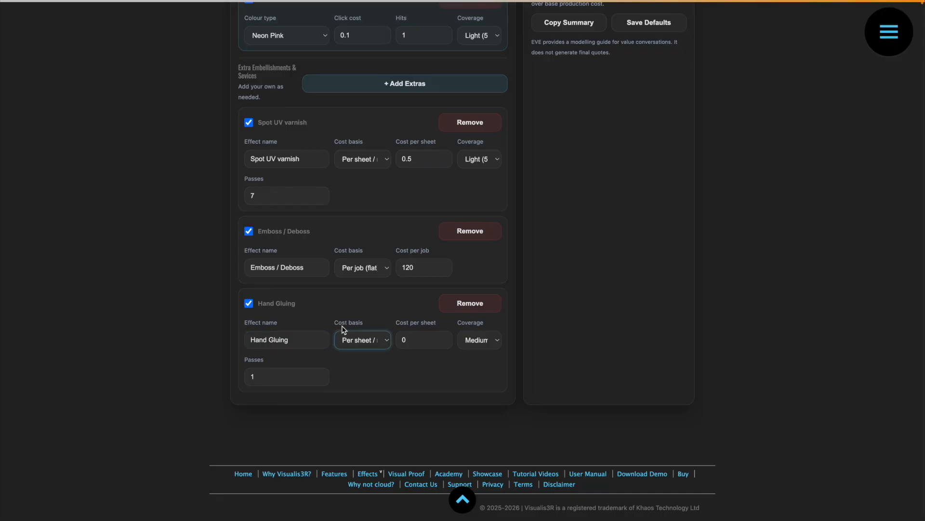
Cost the Hand Gluing extra Per hour (labour) at 75 per hour for 2.5 hours, then check its line in the results.
click(373, 344)
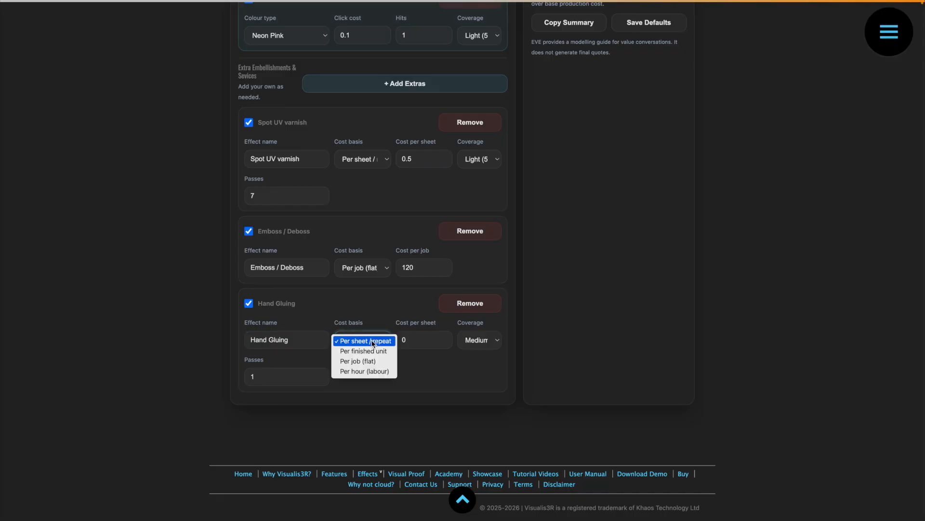
click(362, 372)
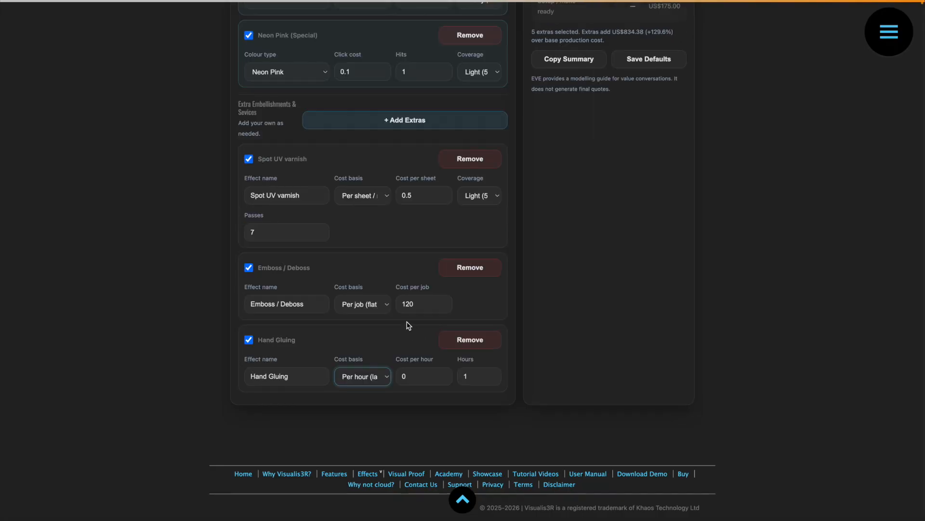
click(406, 375)
text(75)
key(Tab)
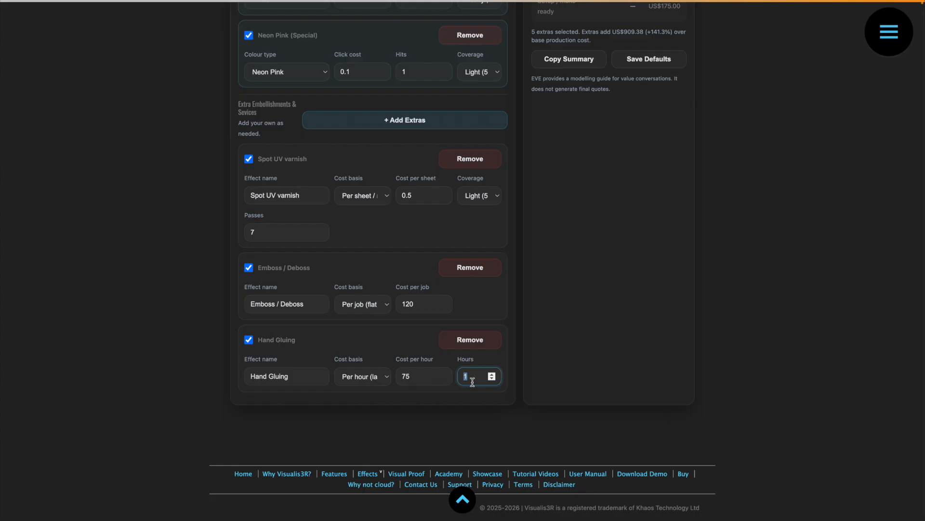
text(2.5)
click(589, 365)
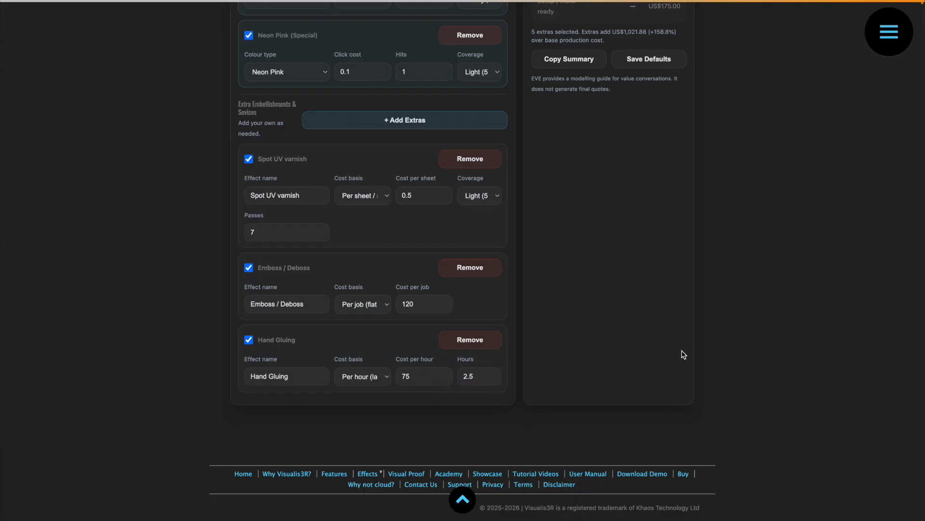
scroll(603, 279, up, 3)
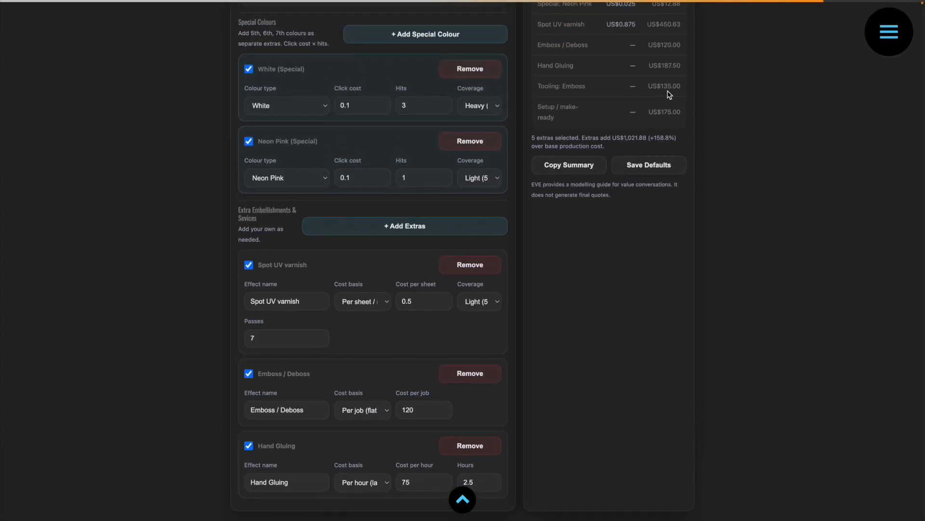
drag(652, 66, 694, 66)
click(656, 231)
Add another custom extra and name it 3D Varnish.
scroll(566, 345, down, 2)
click(410, 181)
scroll(226, 326, down, 2)
click(296, 392)
key(ctrl+a)
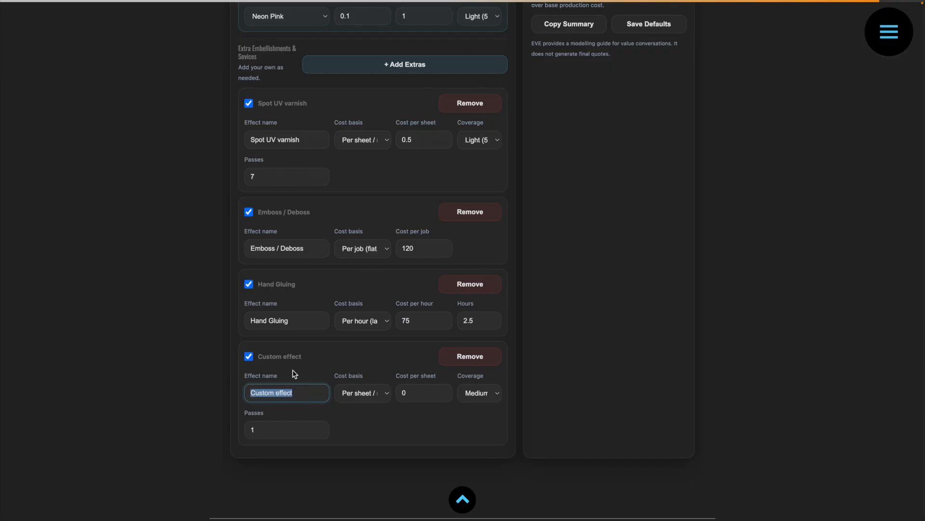
text(3D Varnish)
Set the 3D Varnish extra to 0.20 per sheet with Light coverage and 7 passes.
click(405, 394)
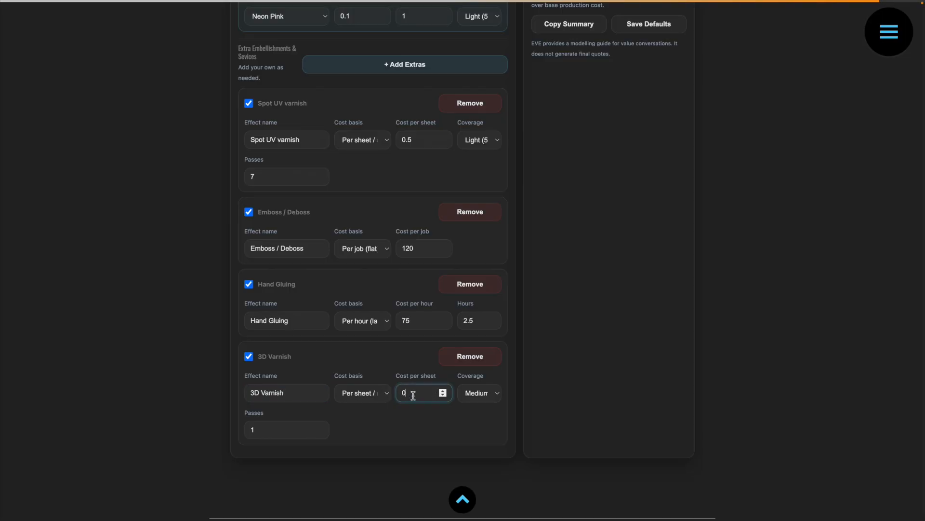
text(.20)
click(481, 393)
click(293, 426)
click(279, 429)
click(320, 428)
click(320, 428)
click(320, 428)
click(320, 428)
click(384, 434)
Review the job inputs, total cost, cost per piece and component breakdown with the 3D Varnish included.
scroll(468, 289, up, 10)
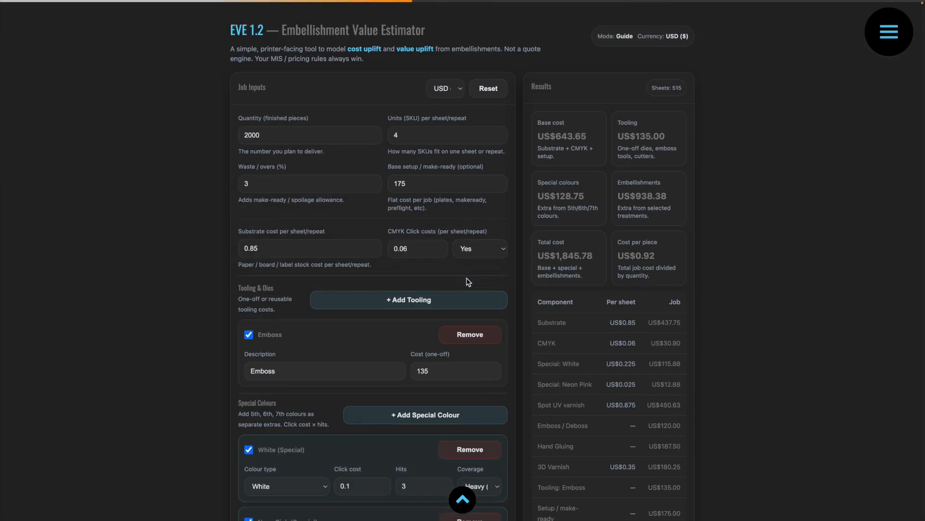
scroll(467, 279, up, 2)
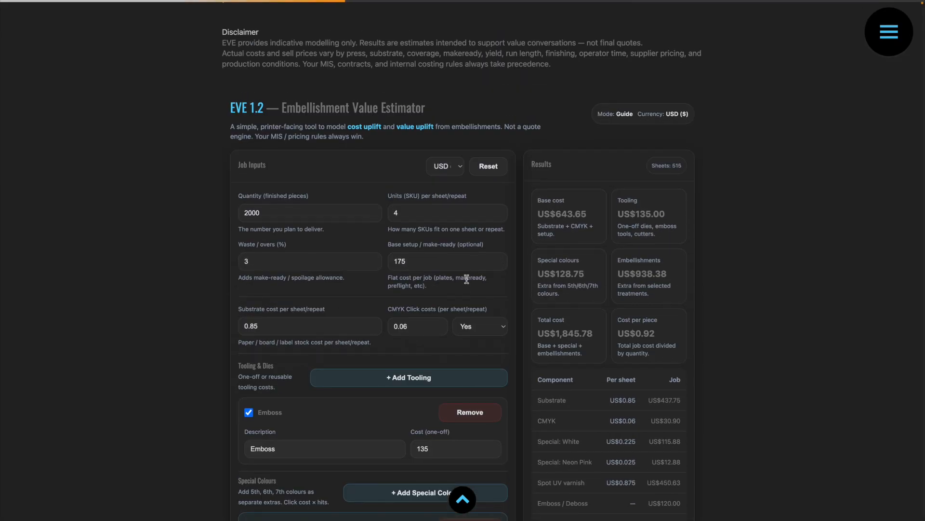
scroll(106, 246, down, 1)
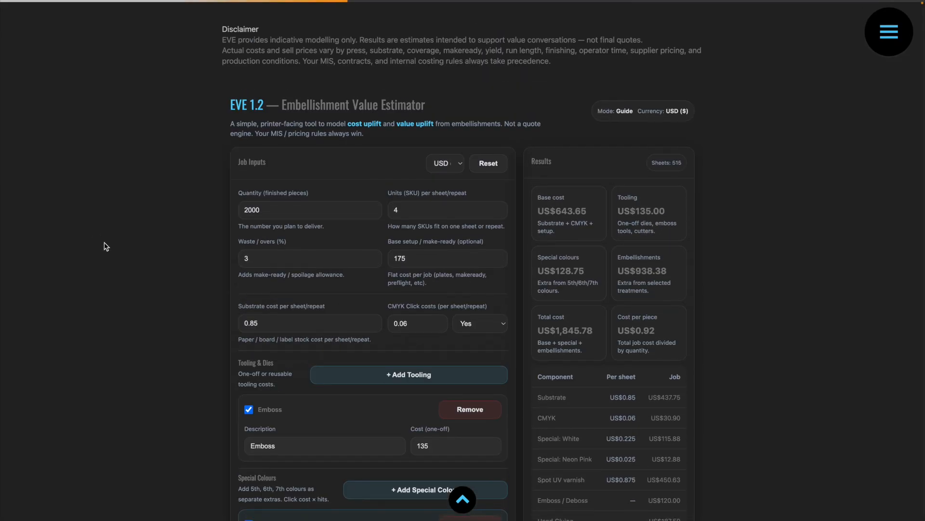
scroll(106, 246, up, 2)
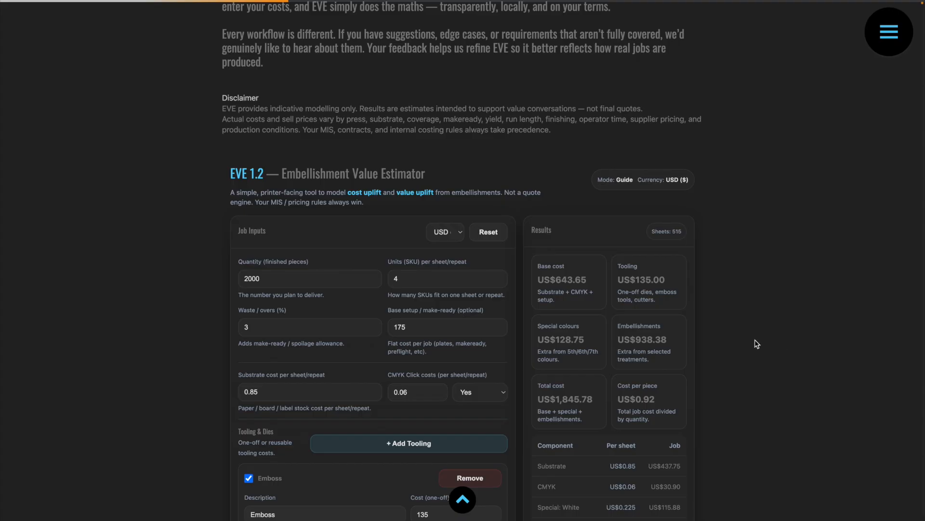
scroll(755, 343, down, 4)
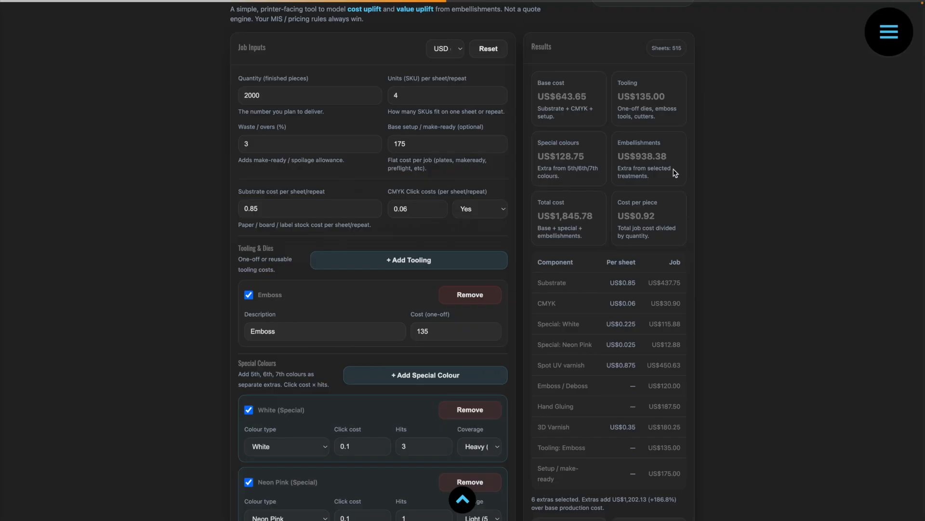
scroll(659, 165, down, 5)
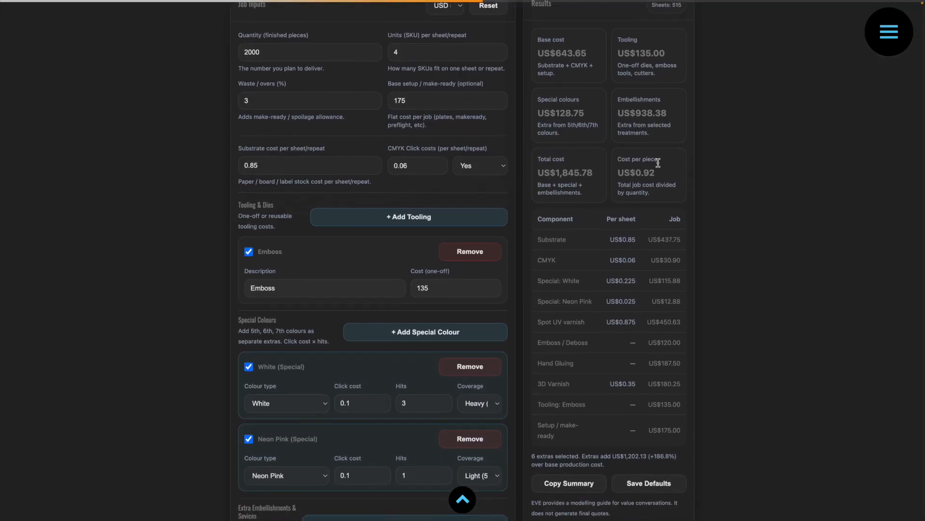
scroll(659, 165, down, 2)
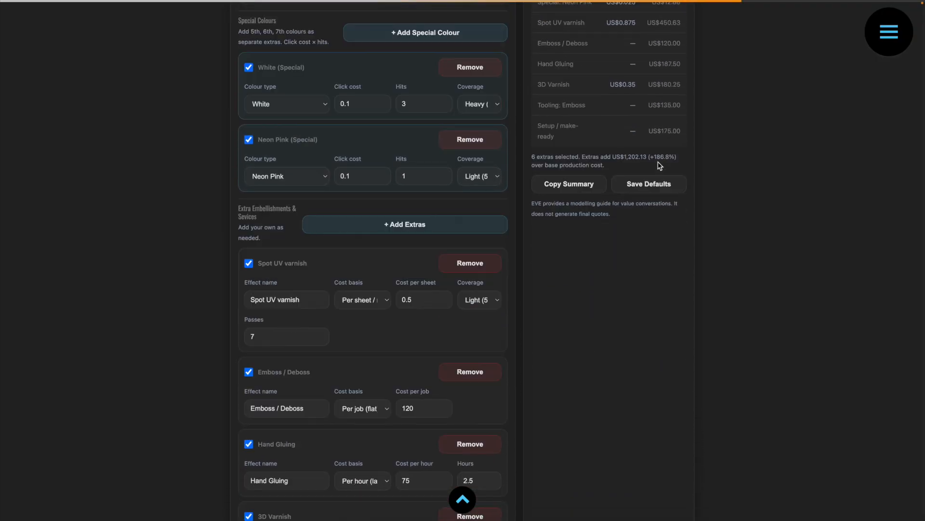
scroll(332, 309, down, 2)
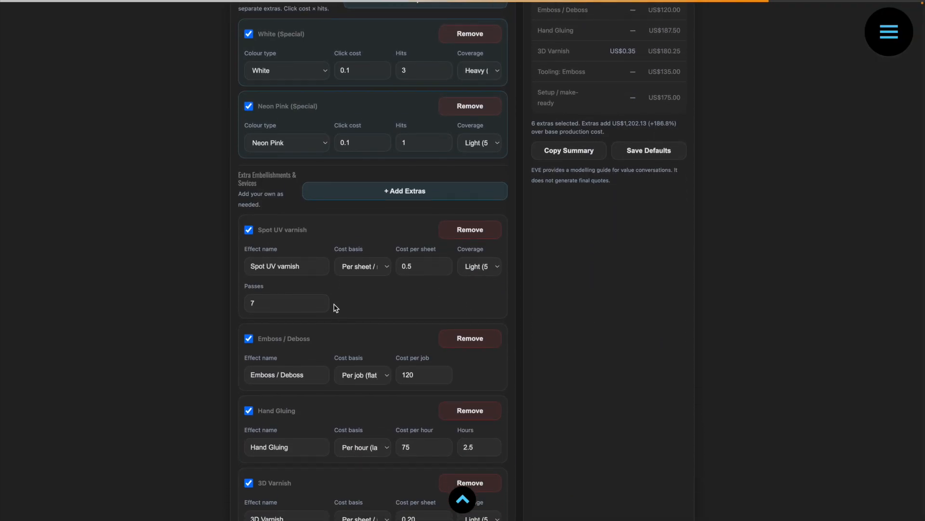
Remove the 3D Varnish extra from the job and check the recalculated results.
scroll(326, 309, down, 2)
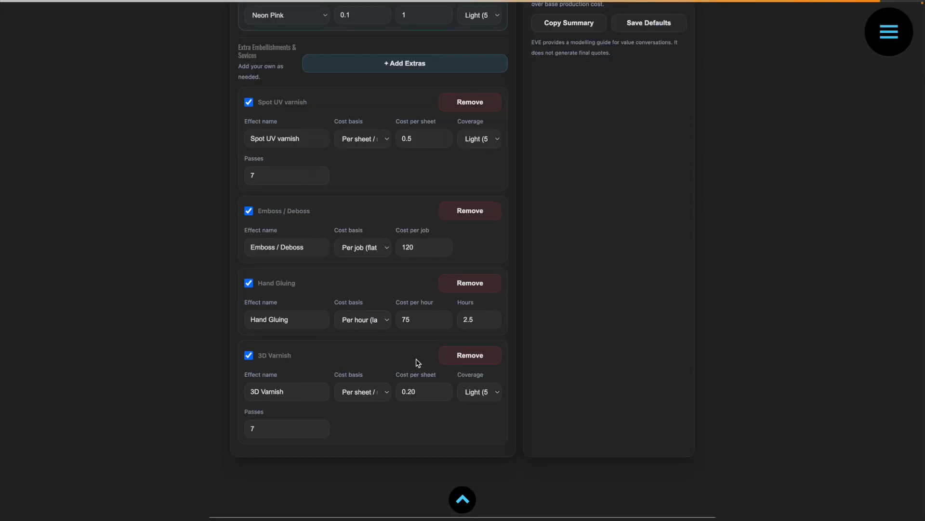
click(488, 358)
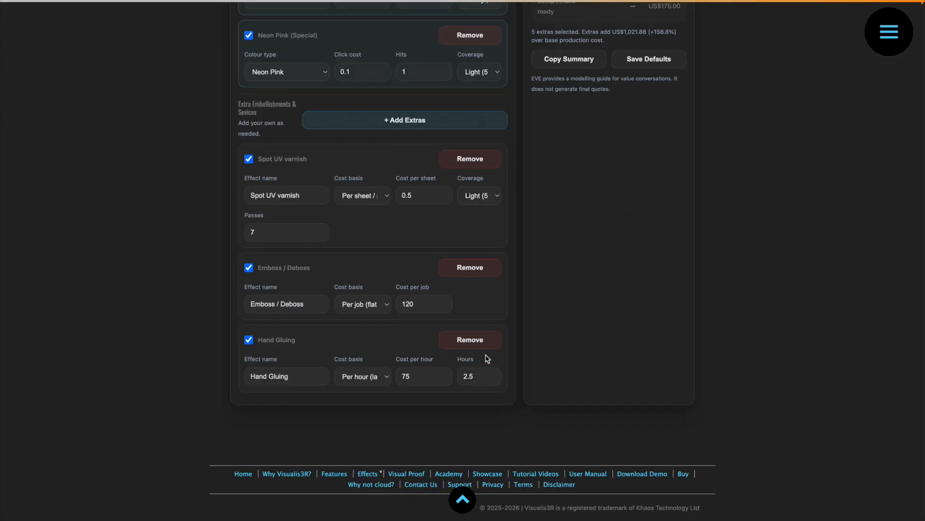
scroll(593, 324, up, 9)
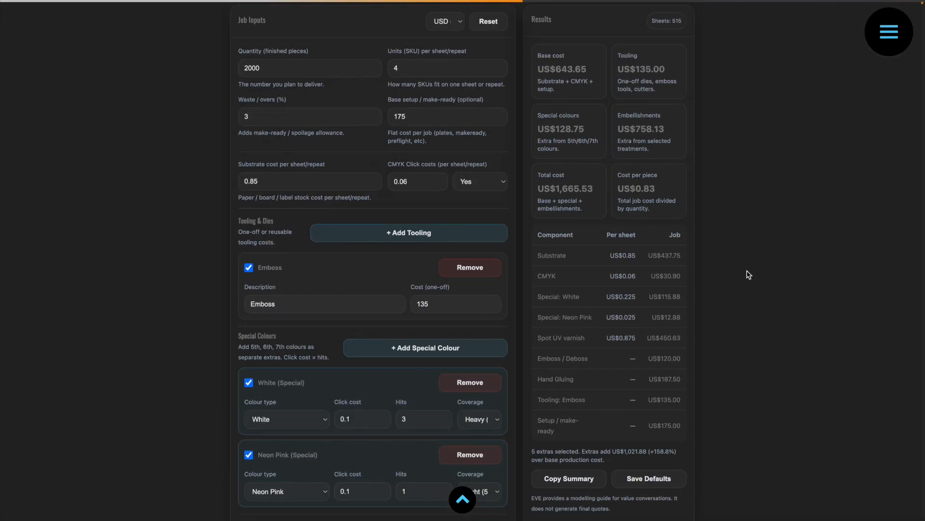
Examine the component cost breakdown and the summary of what the selected extras add over the base production cost.
scroll(616, 332, down, 2)
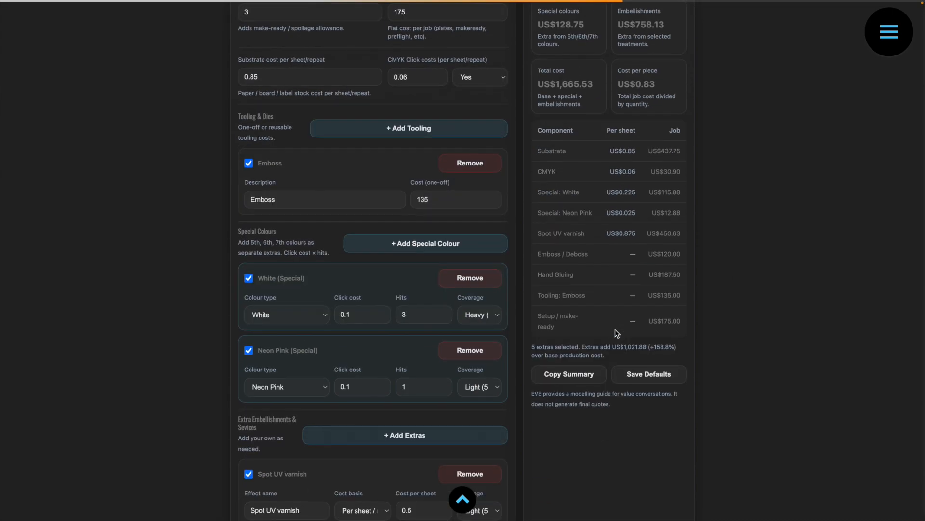
scroll(617, 333, down, 1)
scroll(618, 333, down, 6)
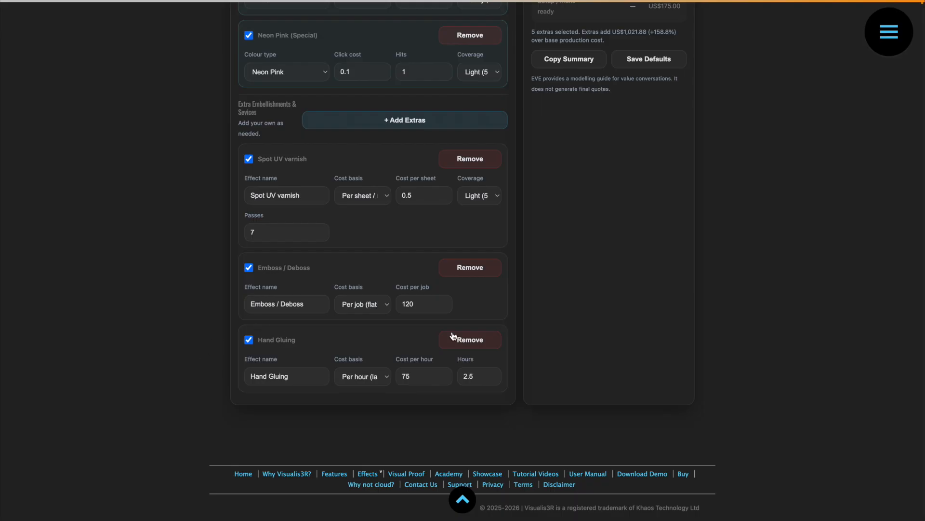
scroll(437, 231, up, 6)
scroll(437, 233, up, 3)
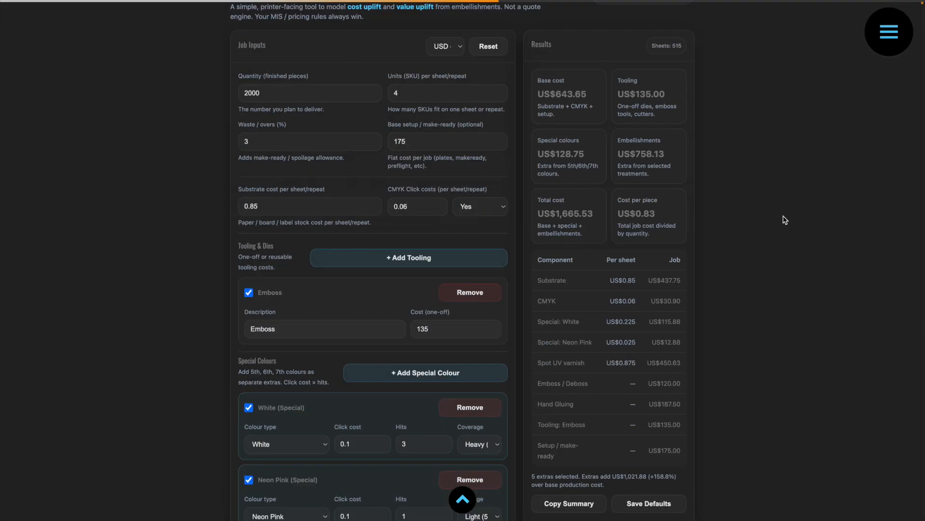
scroll(764, 209, down, 4)
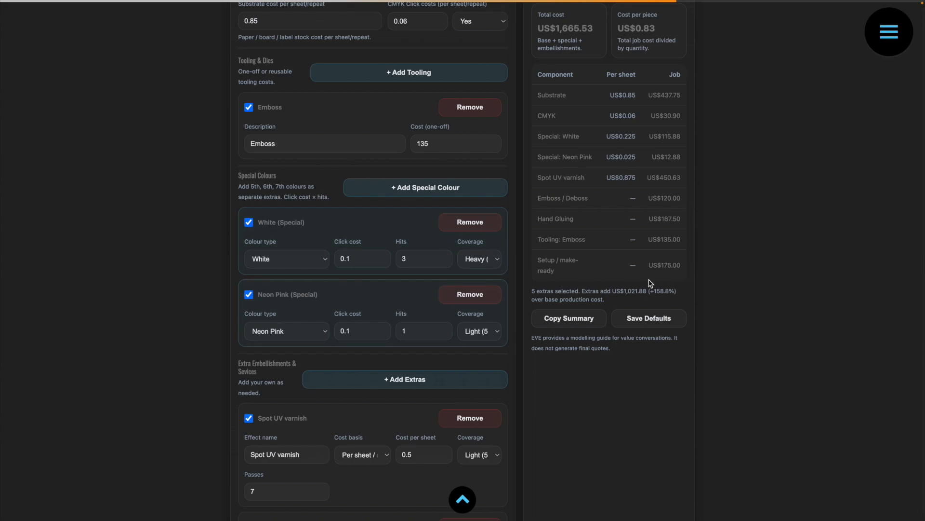
drag(532, 291, 580, 291)
Save the current job inputs as the defaults and check the special colours and extras in the form.
scroll(644, 406, up, 1)
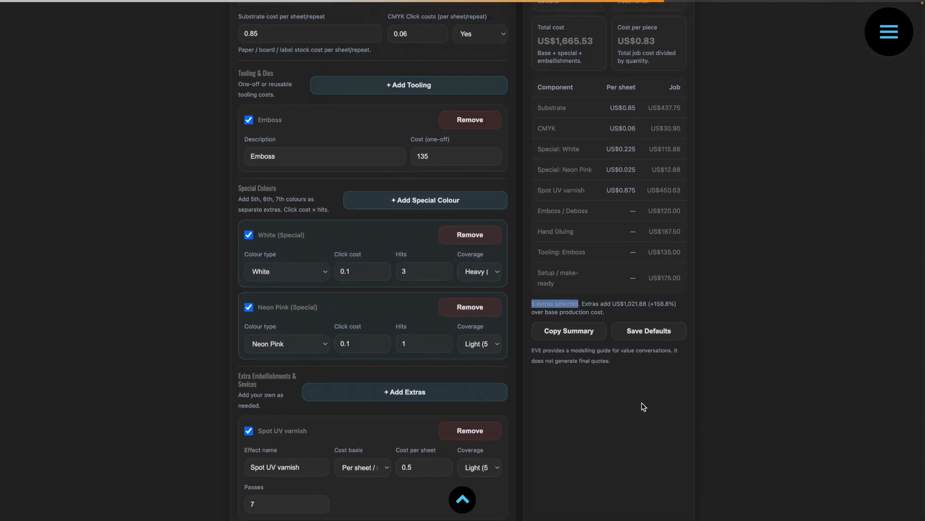
click(651, 331)
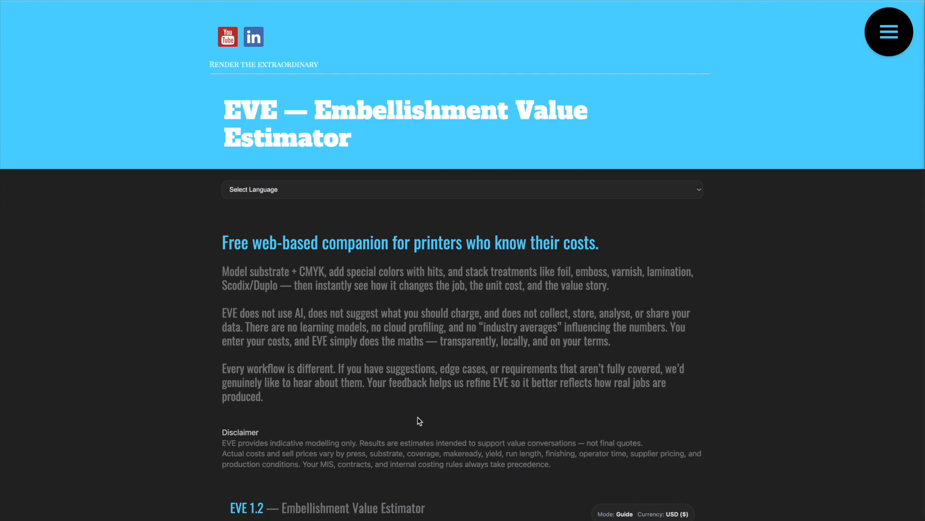
scroll(419, 420, down, 9)
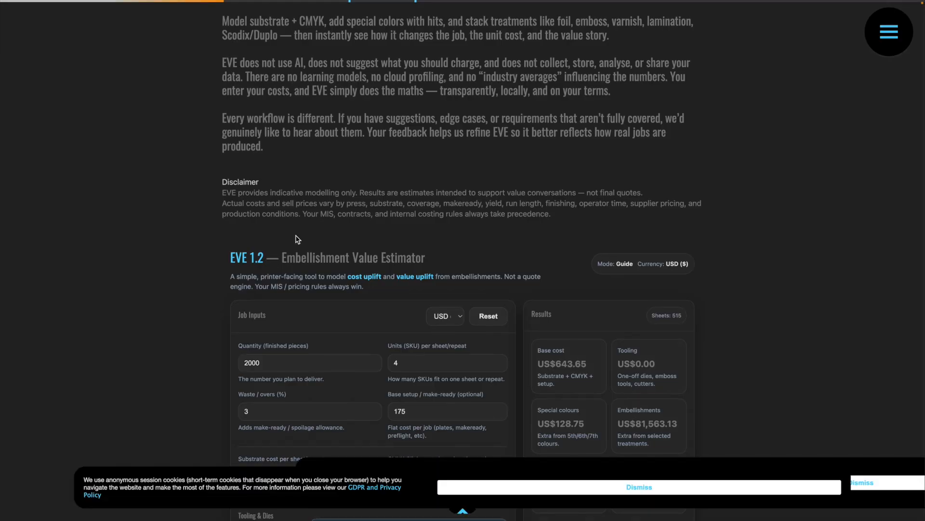
scroll(296, 236, down, 5)
scroll(296, 236, down, 10)
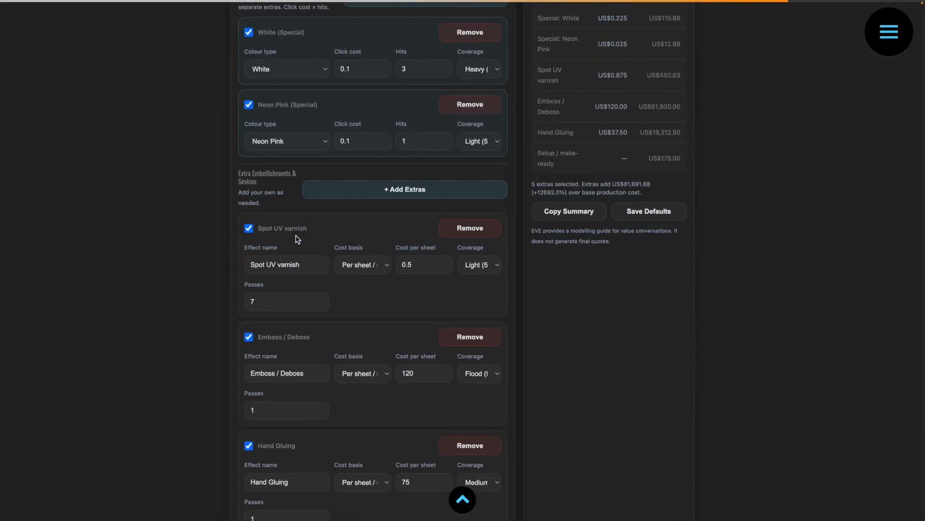
Reset the estimator to its original inputs and check the restored job inputs and extras list.
scroll(296, 236, up, 15)
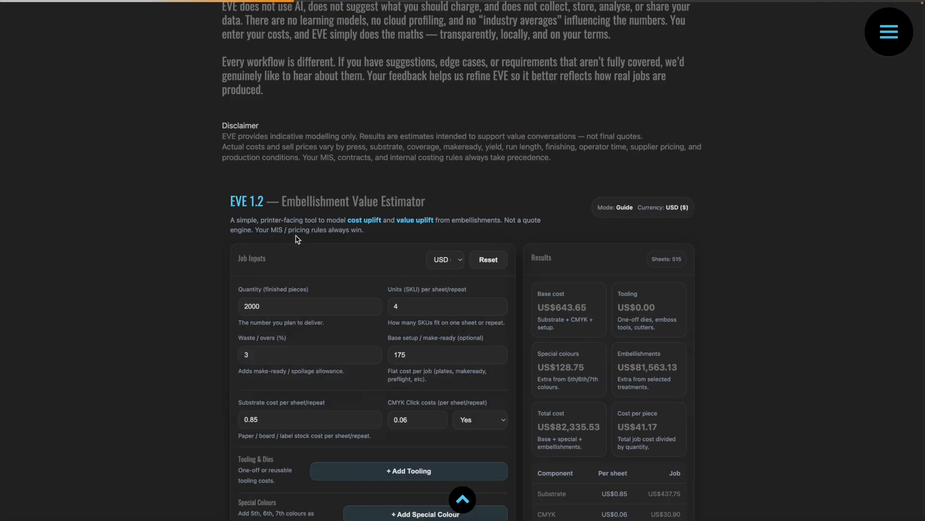
click(488, 260)
scroll(205, 258, down, 4)
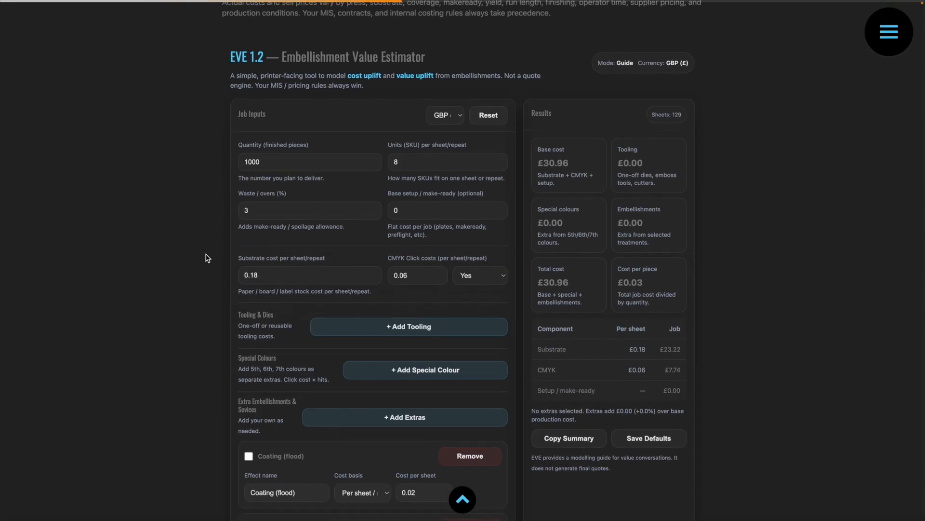
scroll(205, 258, down, 2)
scroll(207, 258, down, 7)
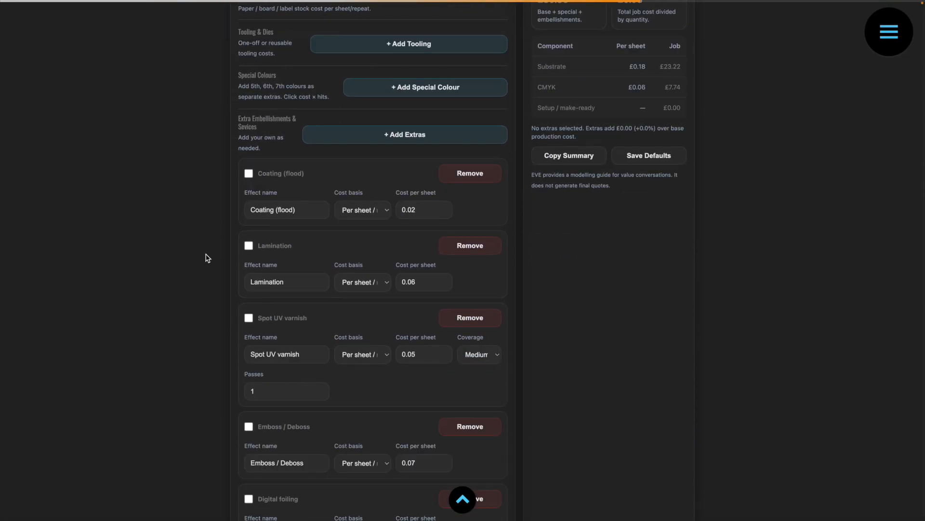
scroll(208, 259, up, 7)
scroll(207, 258, up, 5)
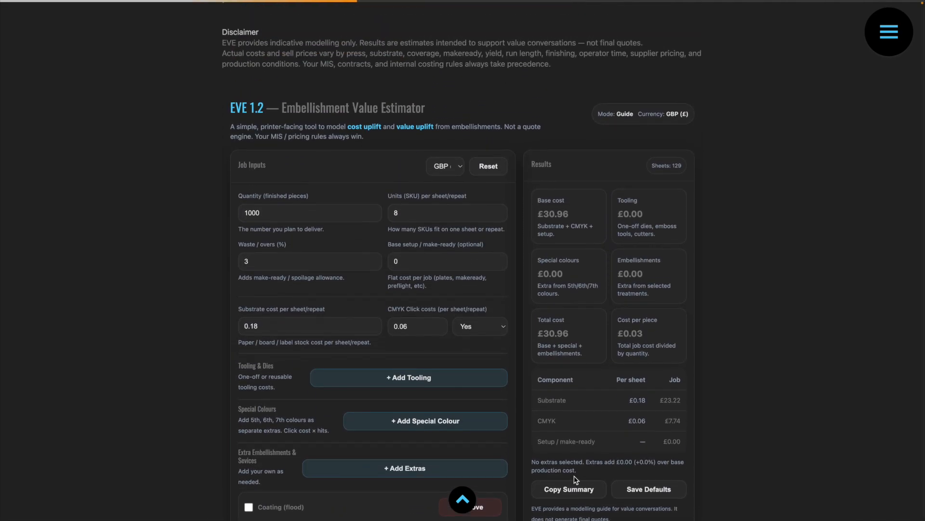
scroll(572, 369, down, 2)
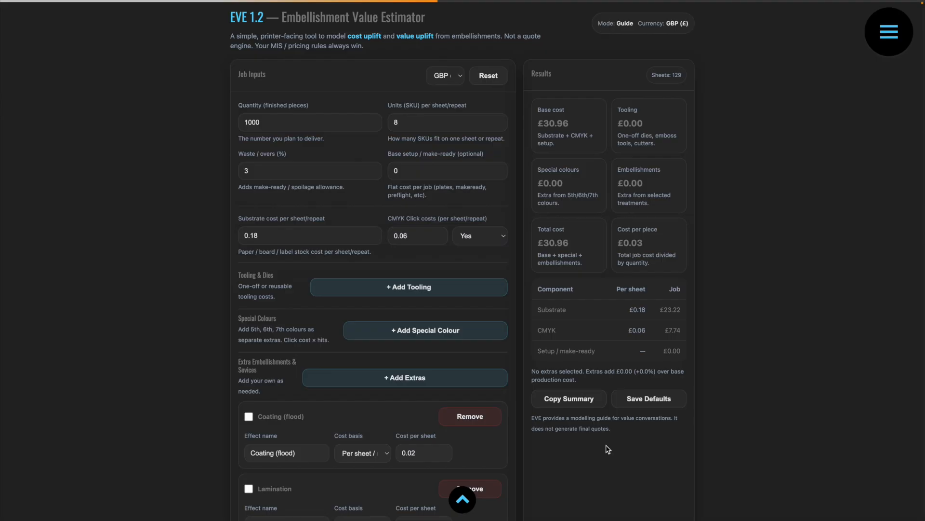
scroll(605, 447, up, 4)
scroll(193, 335, down, 2)
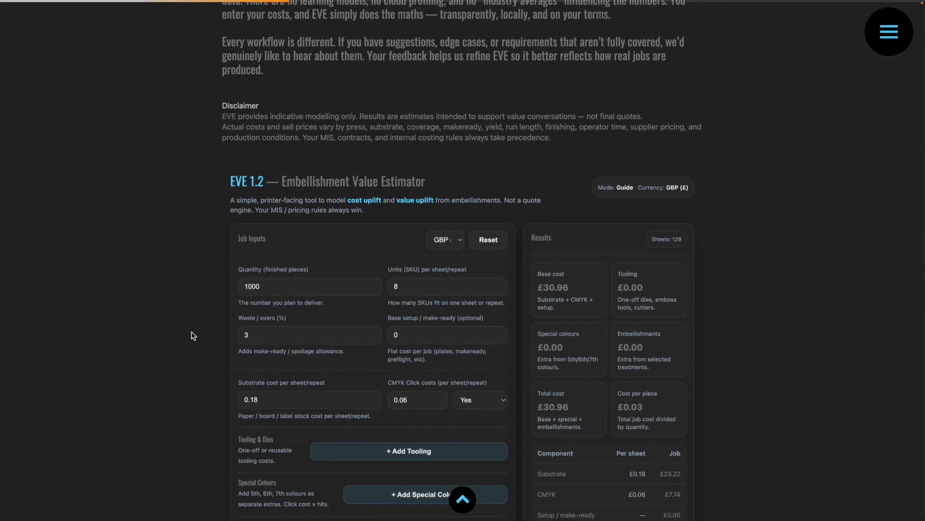
scroll(192, 336, down, 1)
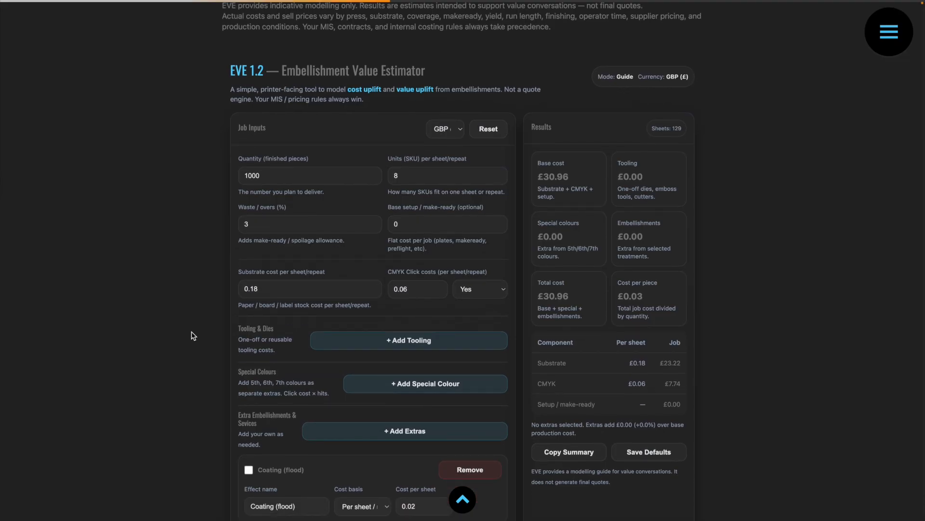
scroll(193, 336, down, 1)
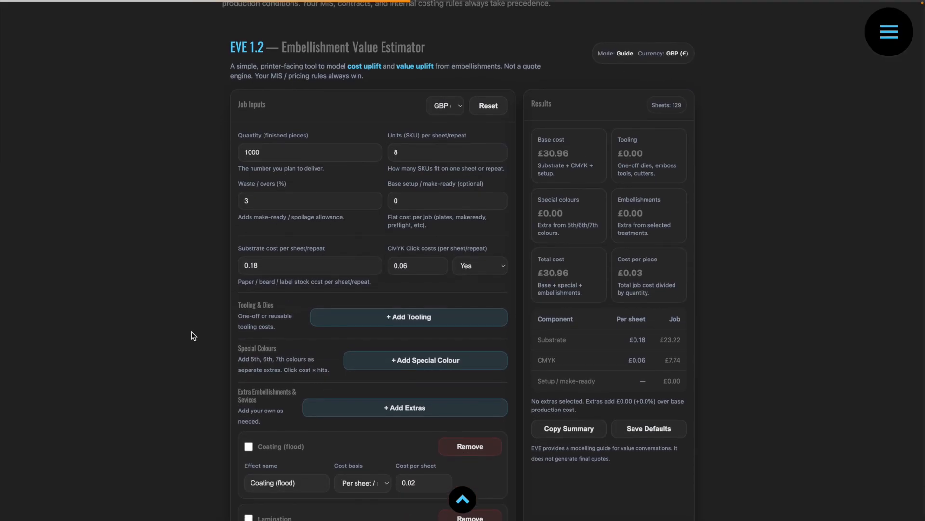
scroll(193, 336, down, 1)
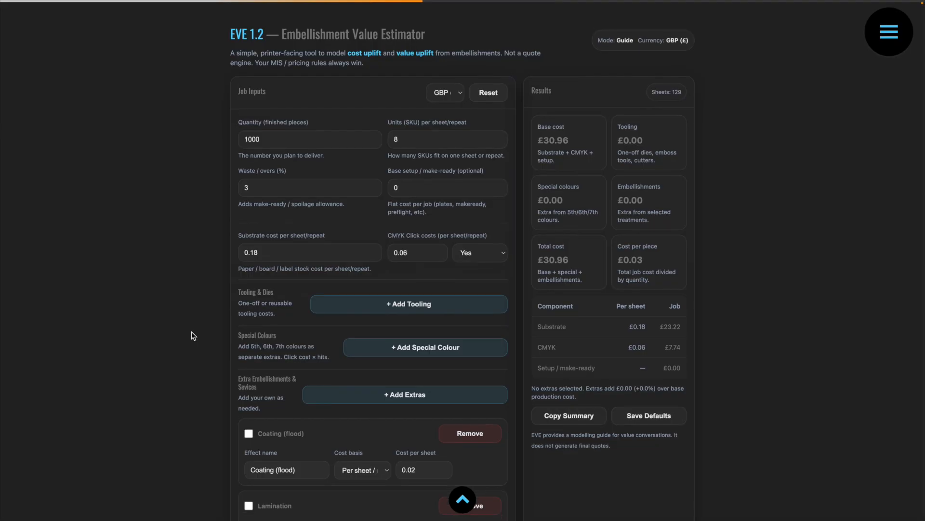